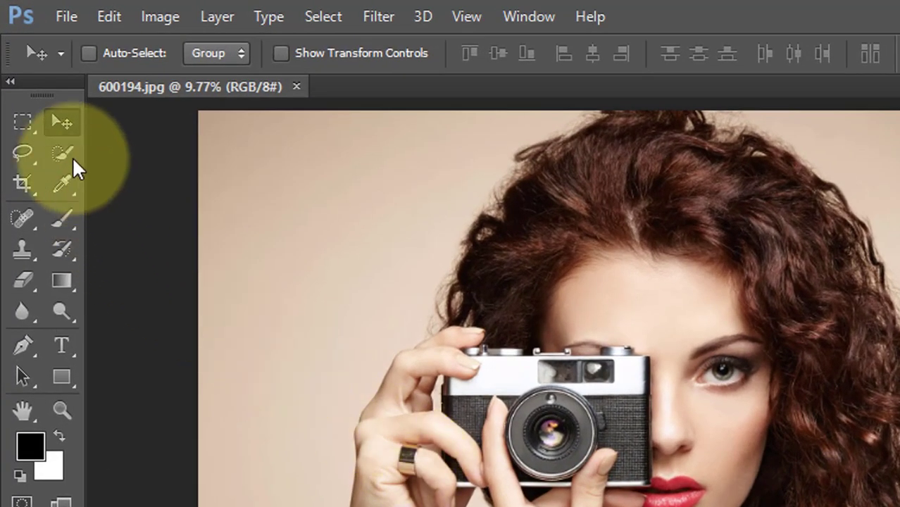
Step: Select the woman, including her hair, camera and arms, with the Quick Selection Tool
click(70, 153)
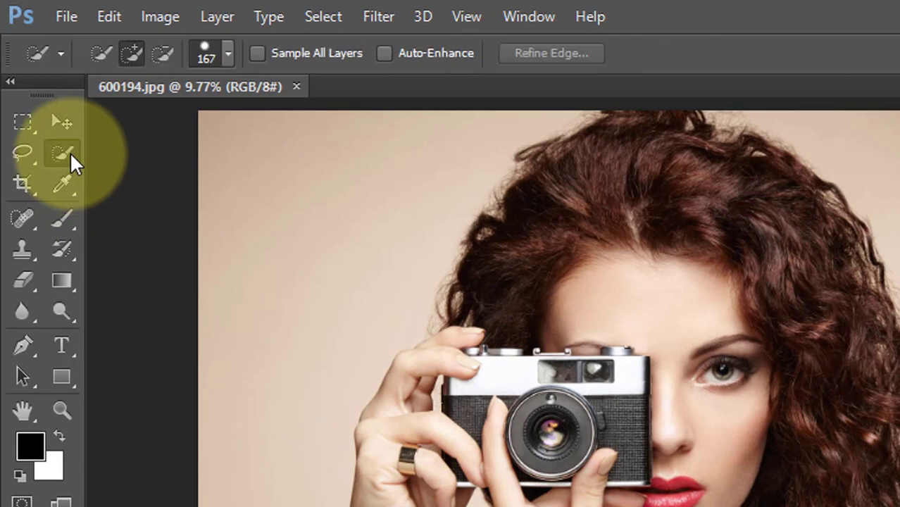
right_click(69, 152)
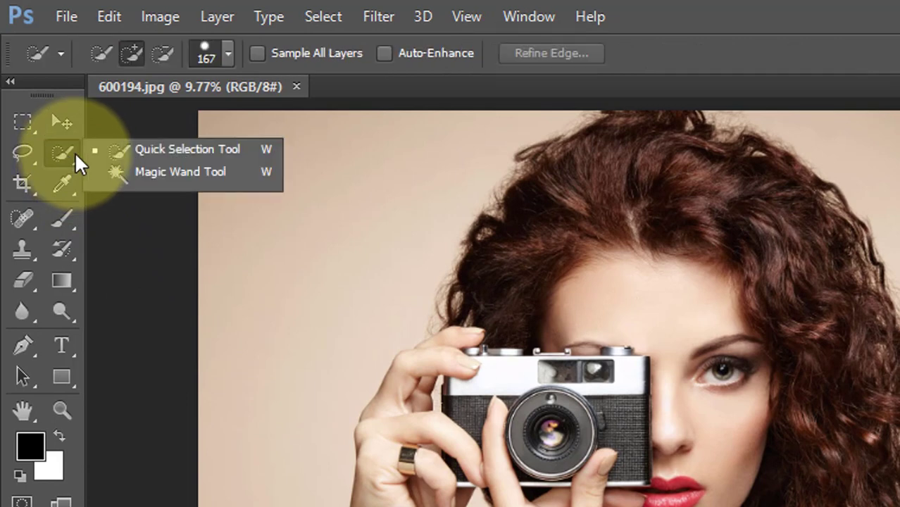
click(143, 151)
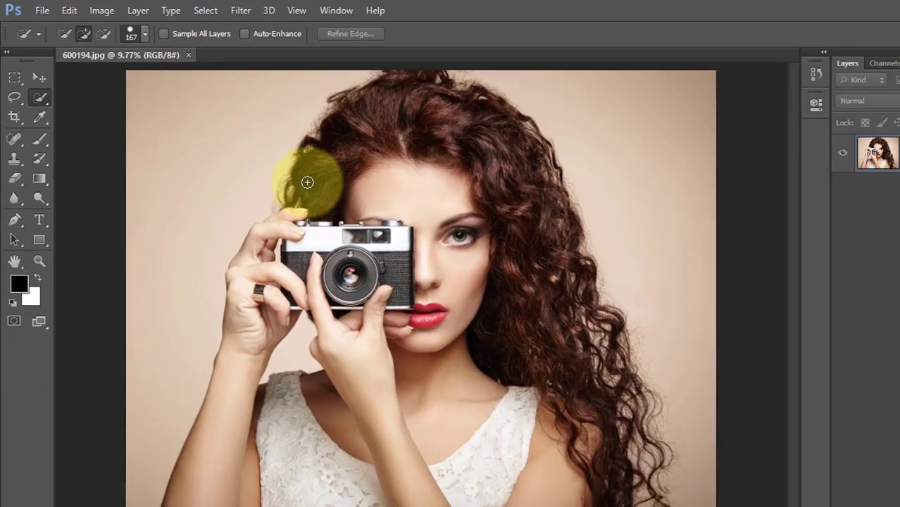
mouse_move(307, 183)
mouse_down()
mouse_move(300, 117)
mouse_move(336, 105)
mouse_move(429, 95)
mouse_move(462, 133)
mouse_move(467, 207)
mouse_move(438, 132)
mouse_move(411, 117)
mouse_move(389, 139)
mouse_move(405, 341)
mouse_move(382, 201)
mouse_move(341, 389)
mouse_move(218, 423)
mouse_move(204, 342)
mouse_move(232, 224)
mouse_move(396, 388)
mouse_up()
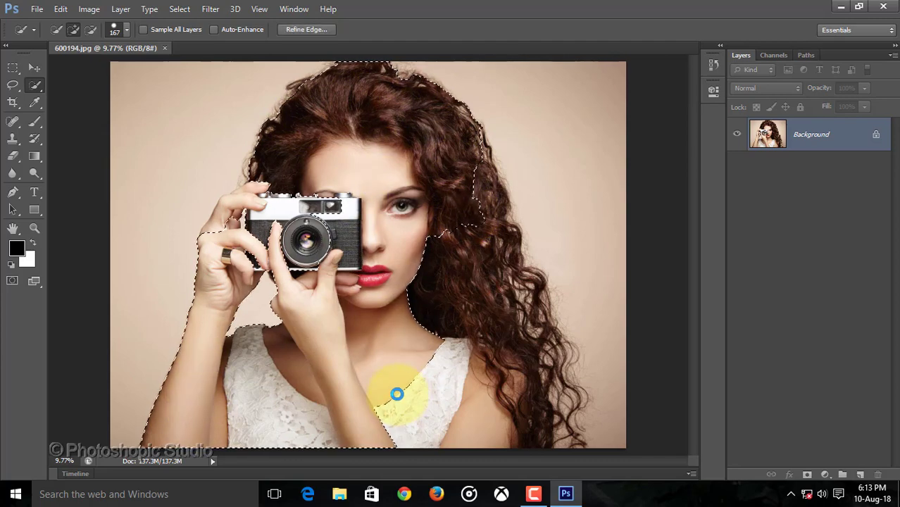
mouse_move(270, 204)
mouse_down()
mouse_move(345, 234)
mouse_move(290, 233)
mouse_move(264, 251)
mouse_move(323, 252)
mouse_move(352, 201)
mouse_move(284, 188)
mouse_move(249, 247)
mouse_move(304, 235)
mouse_move(328, 283)
mouse_move(308, 255)
mouse_move(395, 245)
mouse_move(405, 384)
mouse_move(413, 255)
mouse_move(473, 166)
mouse_move(480, 203)
mouse_move(437, 271)
mouse_move(439, 303)
mouse_move(469, 376)
mouse_move(414, 432)
mouse_move(541, 438)
mouse_move(562, 429)
mouse_move(551, 431)
mouse_move(490, 200)
mouse_move(544, 318)
mouse_move(557, 440)
mouse_up()
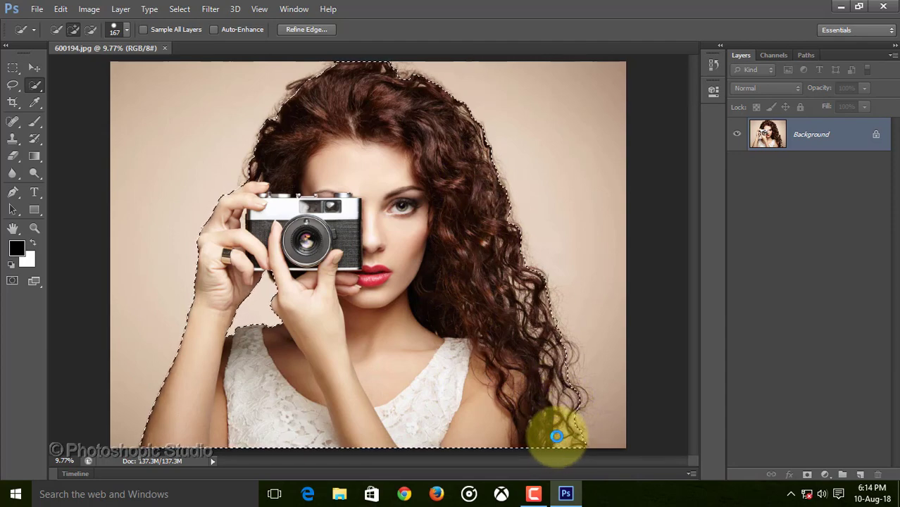
Step: Refine the selection's edge around the curly hair using the Refine Radius brush at size 176
click(314, 30)
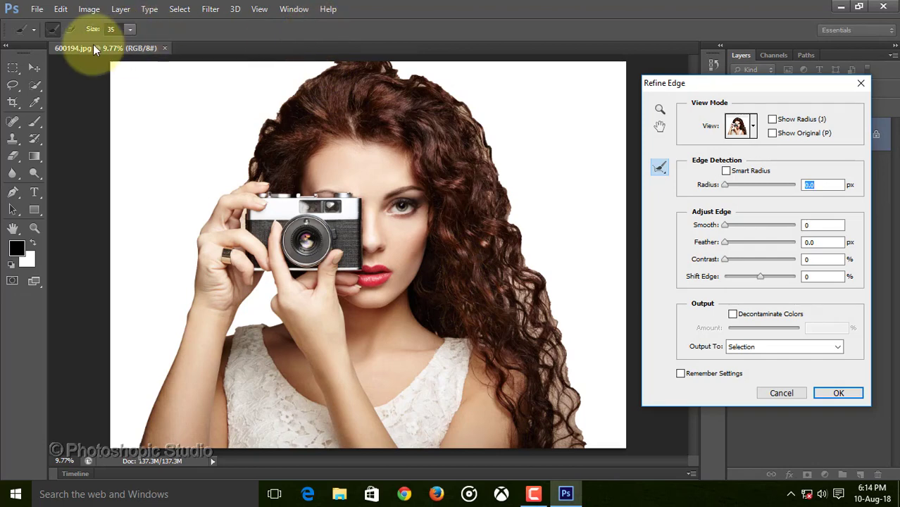
click(127, 29)
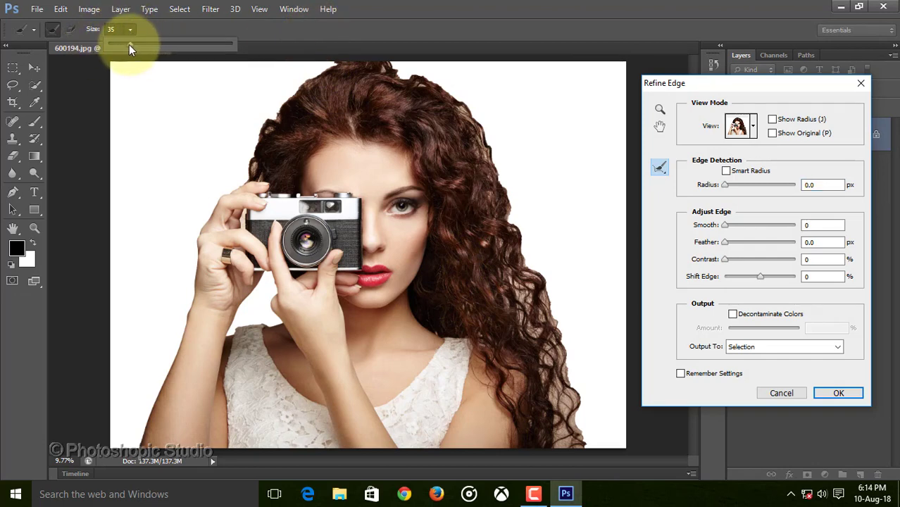
drag(129, 44, 193, 45)
click(273, 130)
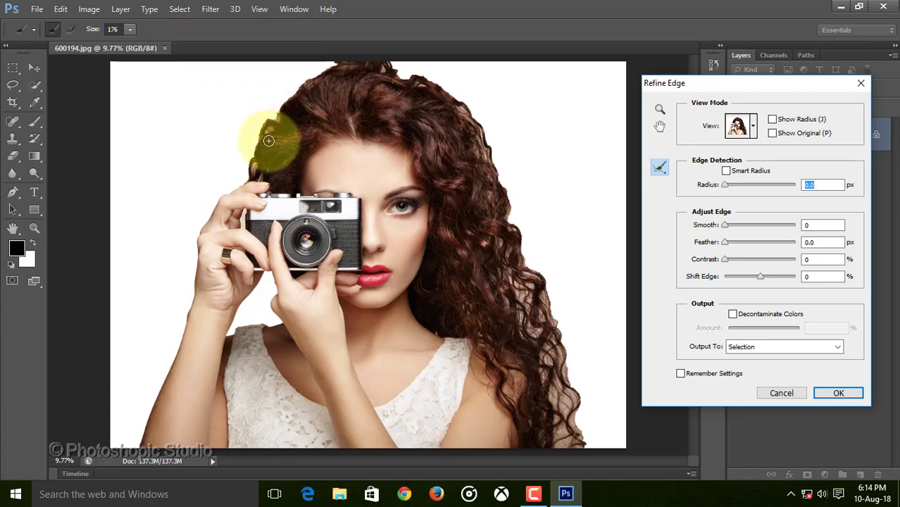
mouse_move(291, 114)
mouse_down()
mouse_move(339, 64)
mouse_move(386, 69)
mouse_move(416, 75)
mouse_move(468, 116)
mouse_move(520, 240)
mouse_move(518, 227)
mouse_move(455, 107)
mouse_move(518, 284)
mouse_move(508, 220)
mouse_move(548, 303)
mouse_move(577, 424)
mouse_move(543, 312)
mouse_move(554, 422)
mouse_up()
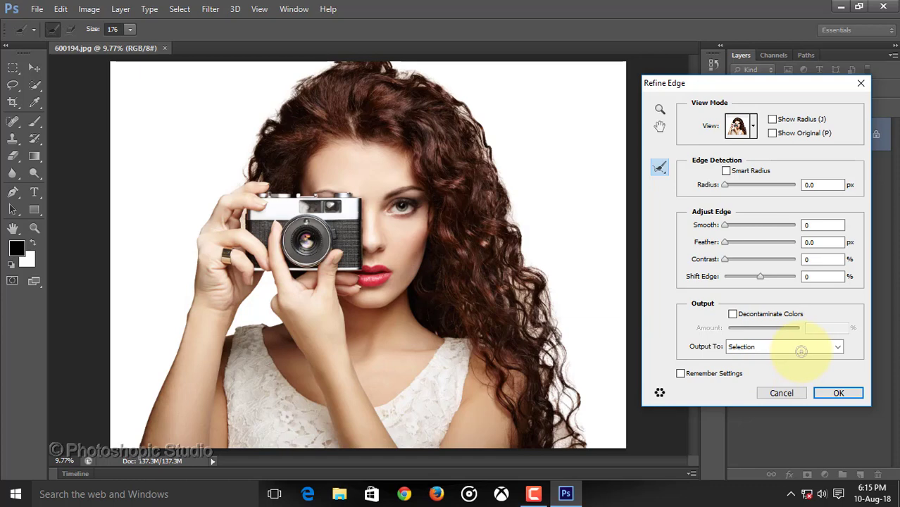
Step: Output the refined selection as a New Layer with Layer Mask
click(803, 348)
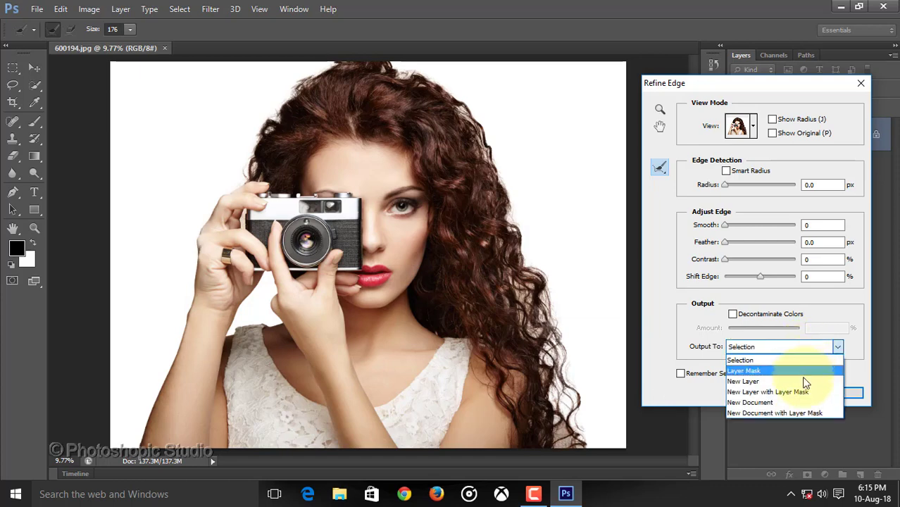
click(757, 392)
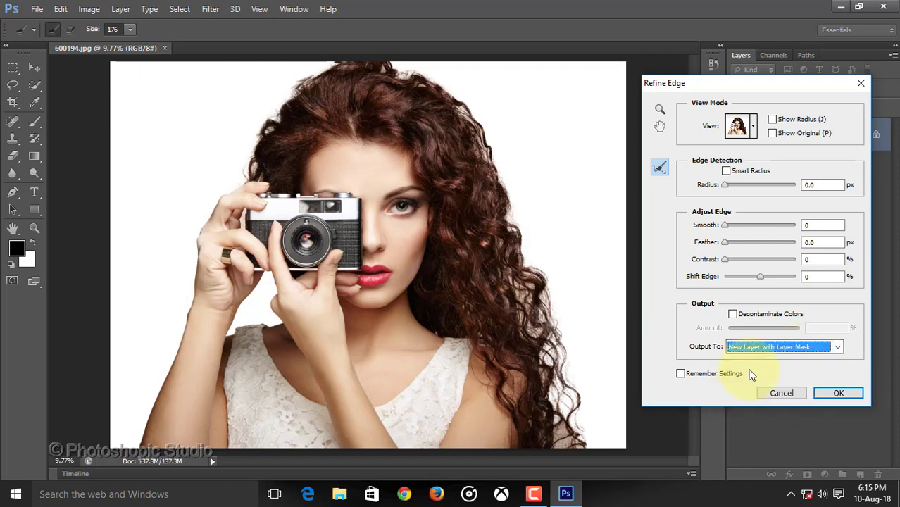
click(839, 392)
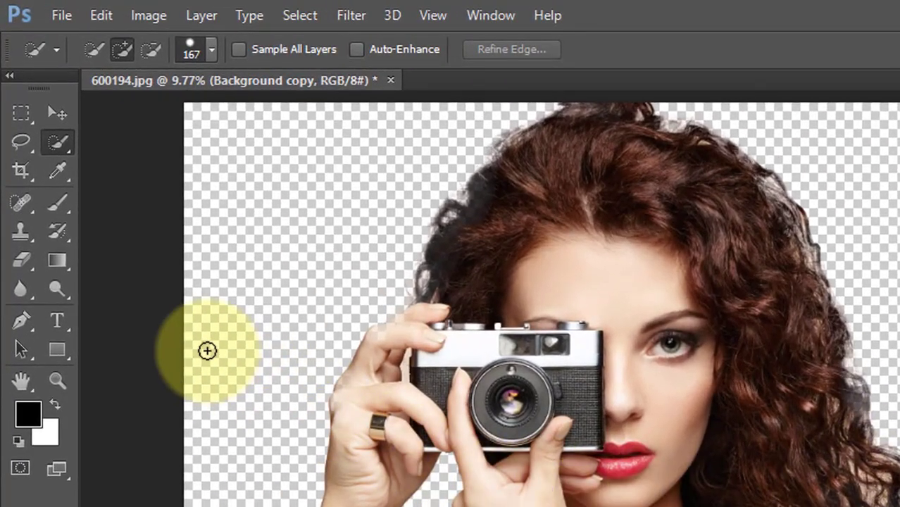
Step: Widen the canvas on both sides of the woman with the Crop Tool
click(21, 168)
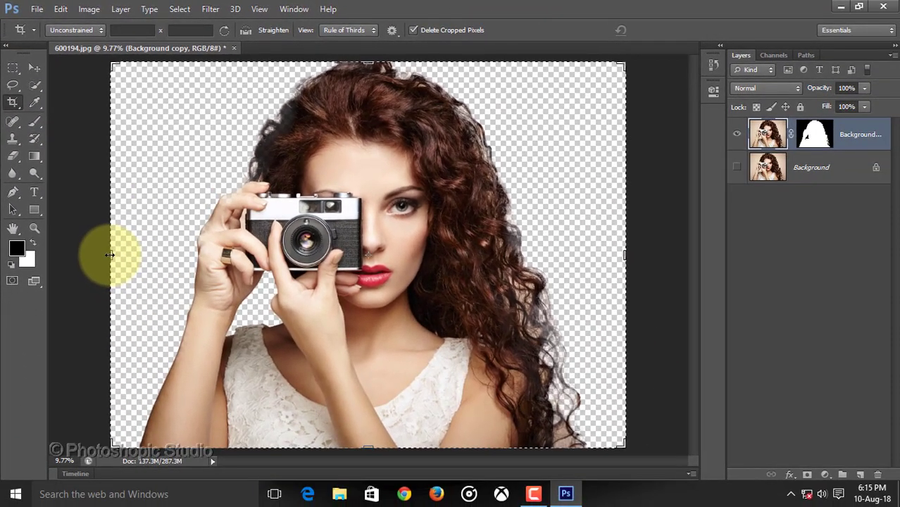
drag(185, 425, 163, 425)
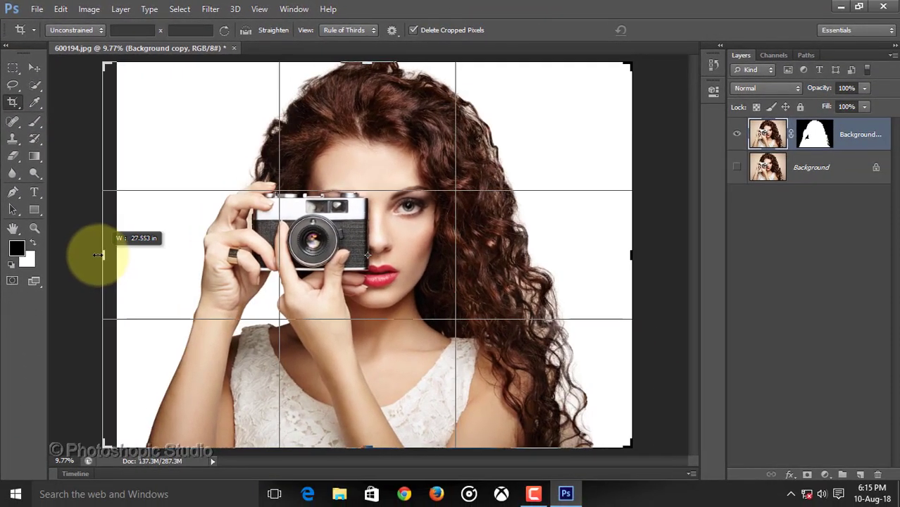
drag(97, 255, 80, 253)
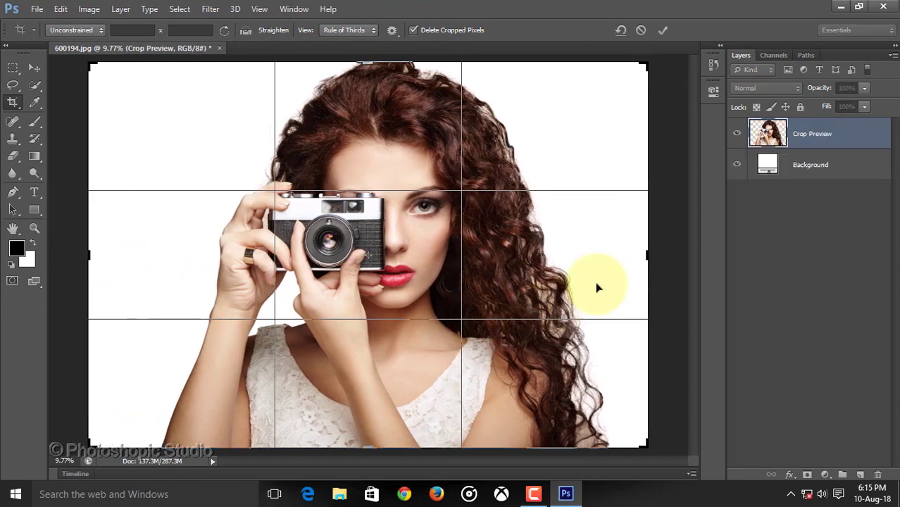
mouse_move(646, 253)
mouse_down()
mouse_move(673, 256)
mouse_move(663, 257)
mouse_up()
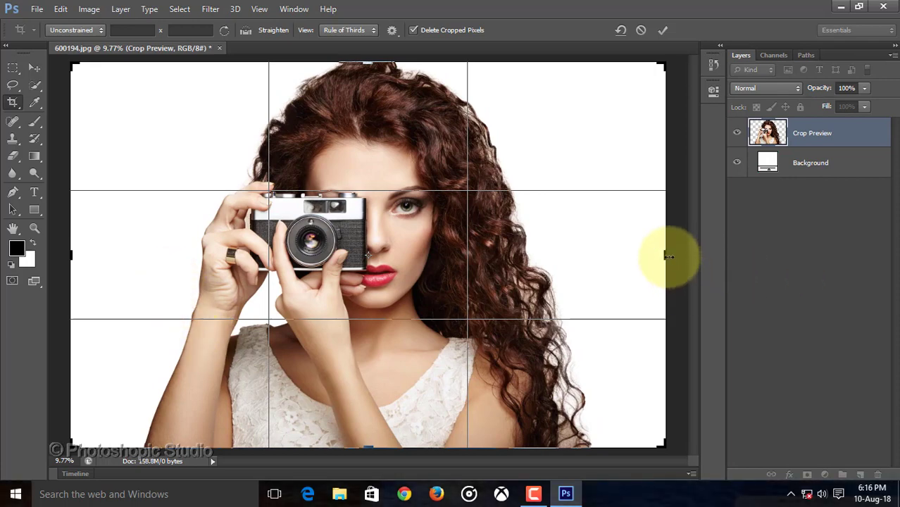
drag(670, 256, 672, 256)
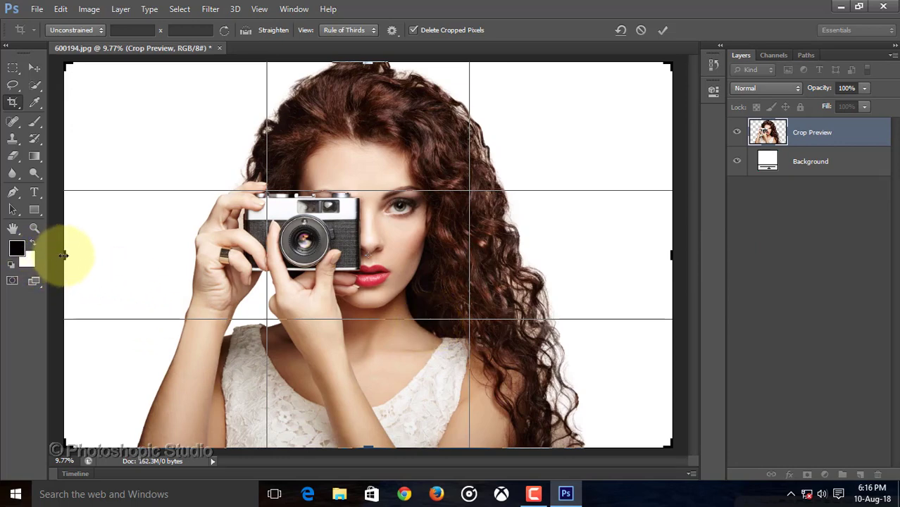
drag(64, 255, 60, 254)
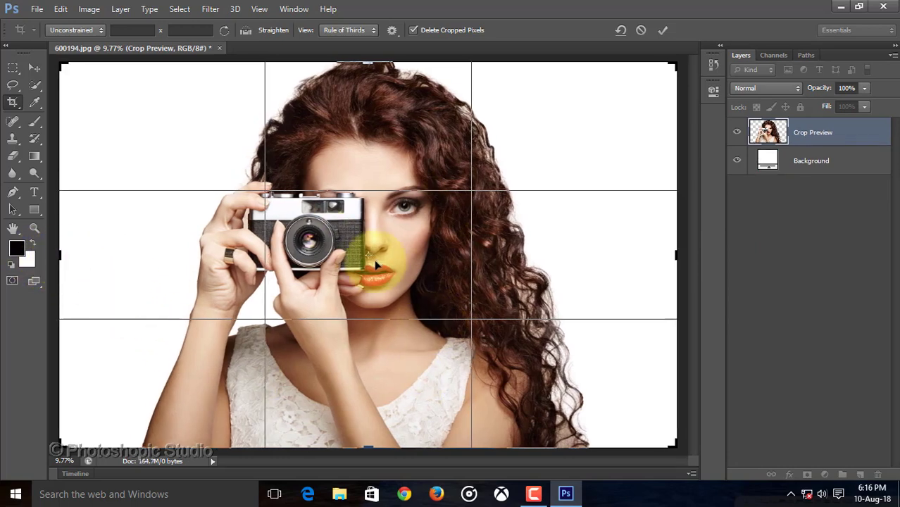
click(663, 30)
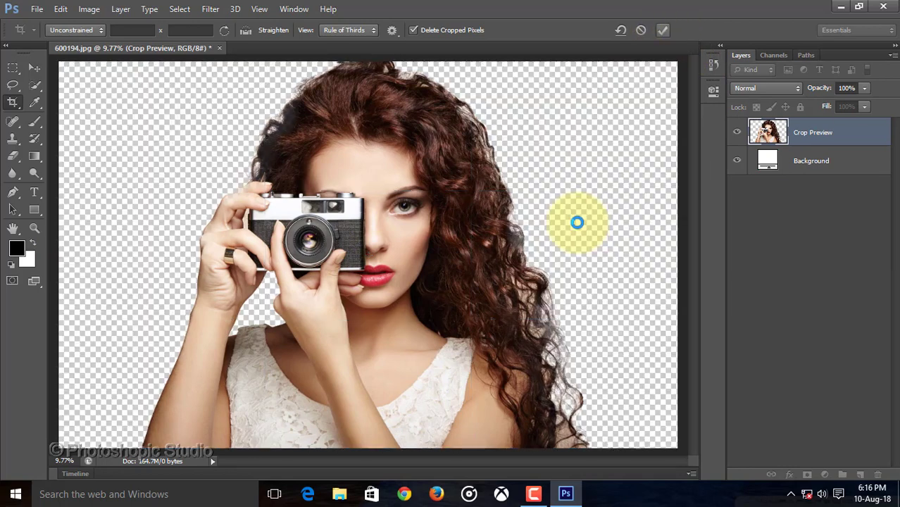
Step: Add a new layer filled with White at 100% opacity and place it beneath the masked cutout layer
click(37, 68)
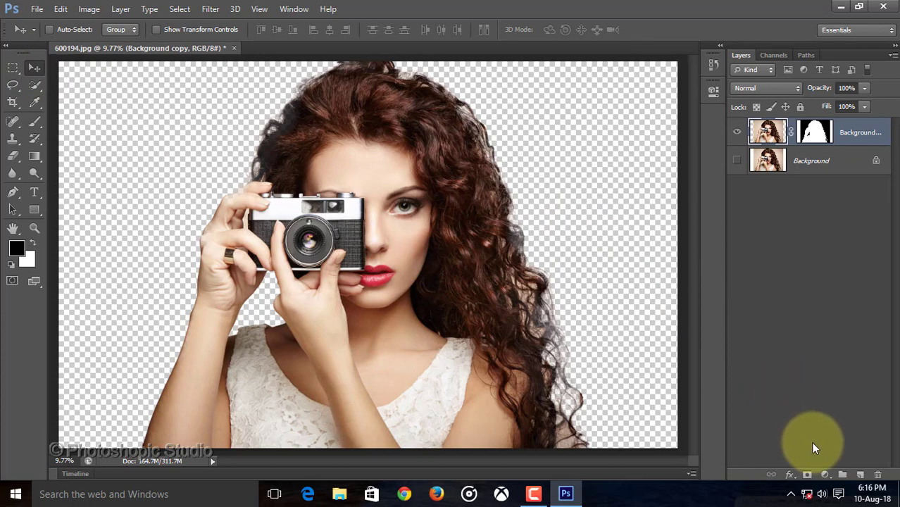
click(859, 477)
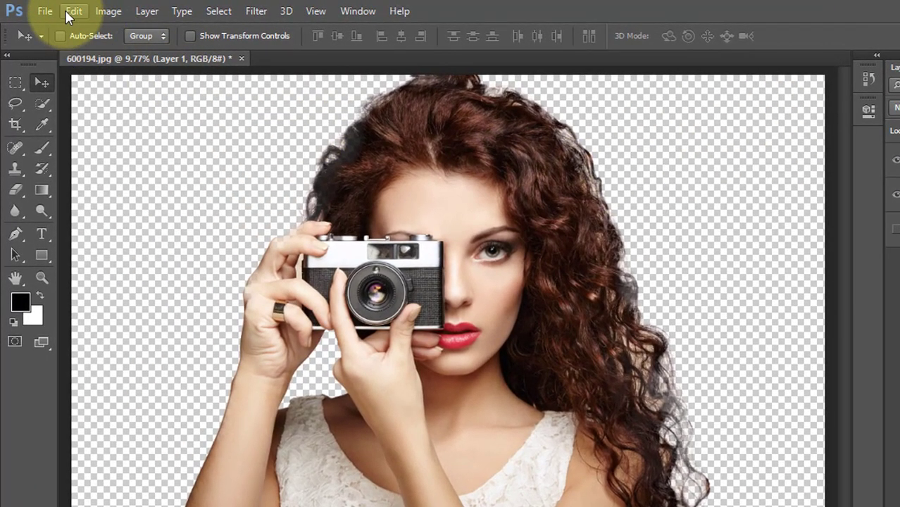
click(73, 11)
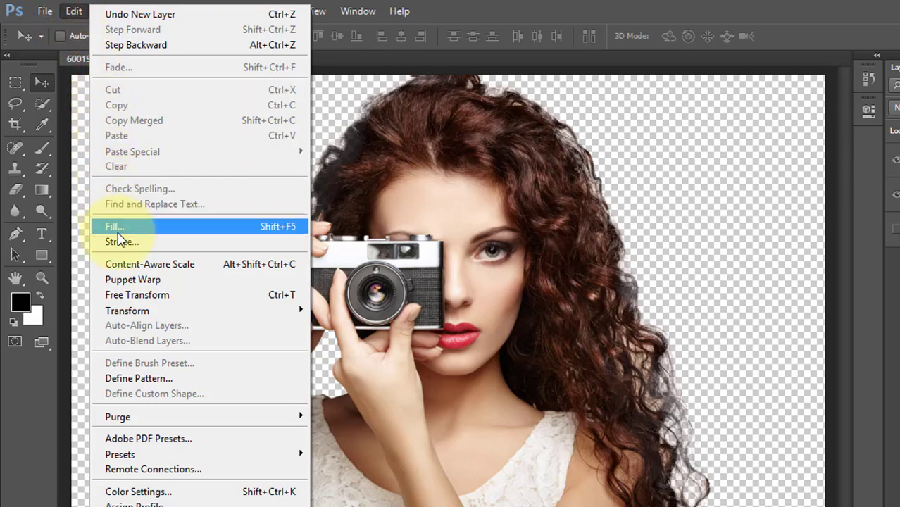
click(253, 233)
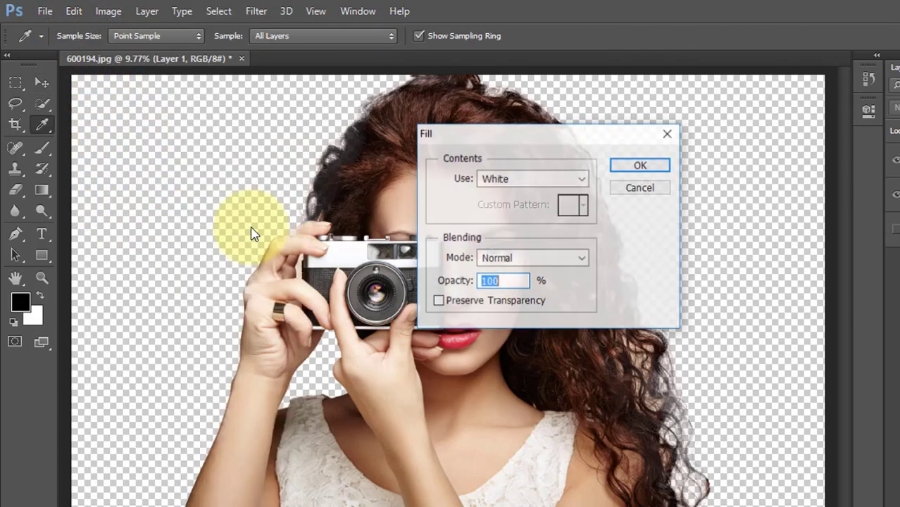
click(525, 184)
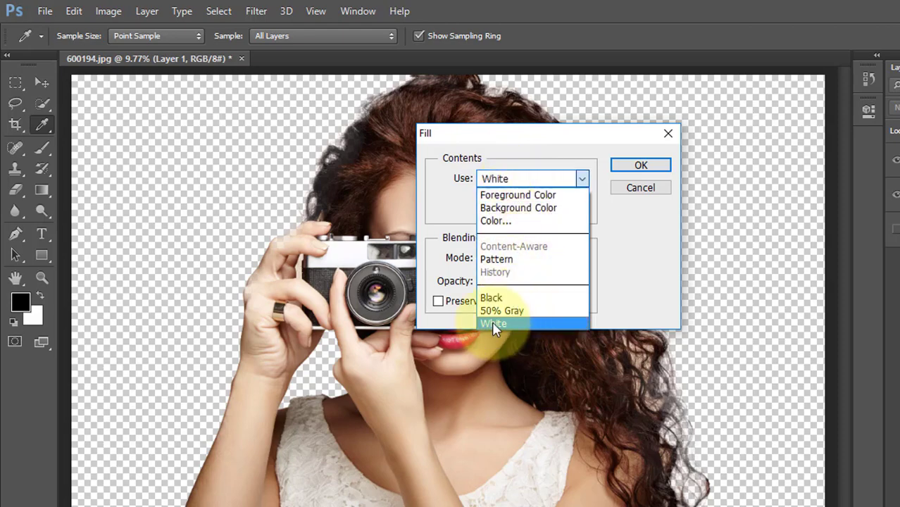
click(512, 322)
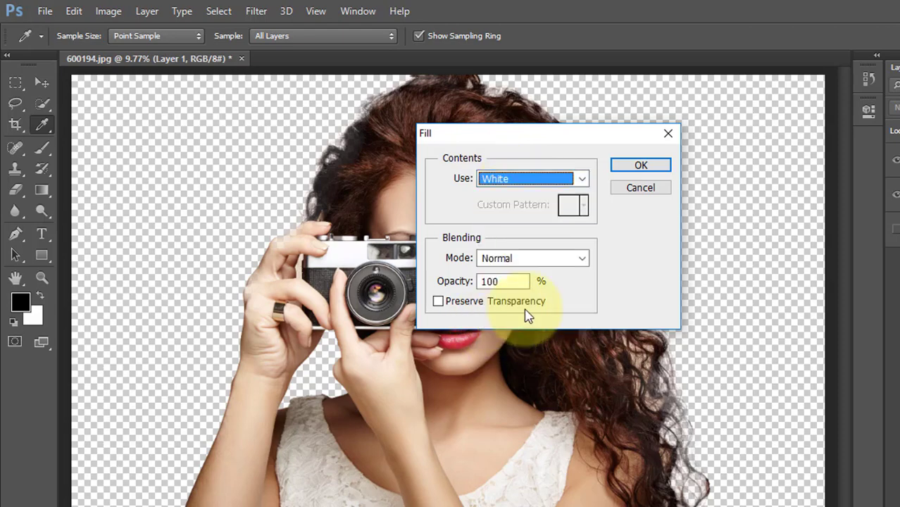
click(640, 168)
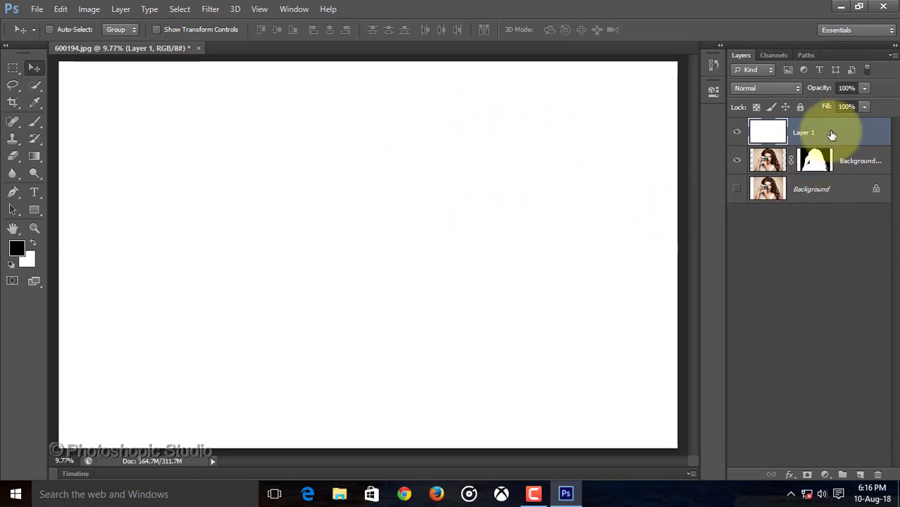
drag(832, 133, 827, 163)
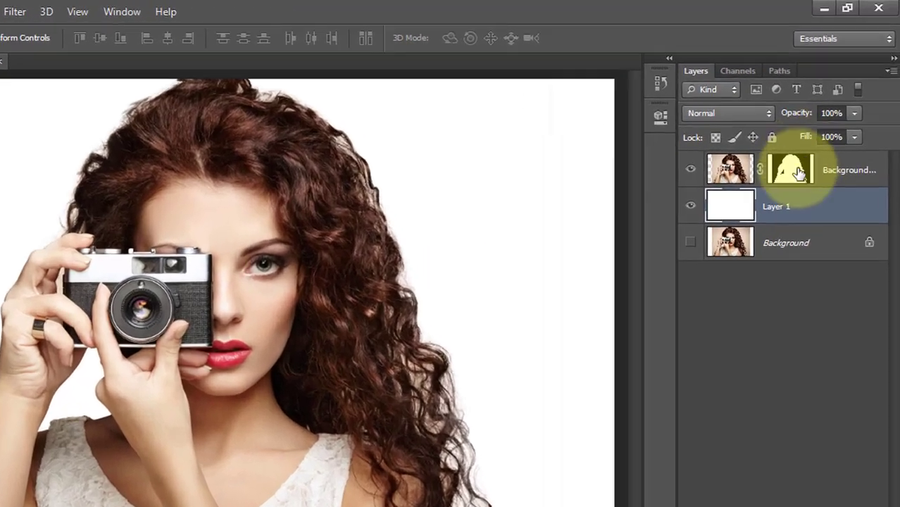
Step: Apply the cutout layer's mask permanently and duplicate the layer
click(815, 133)
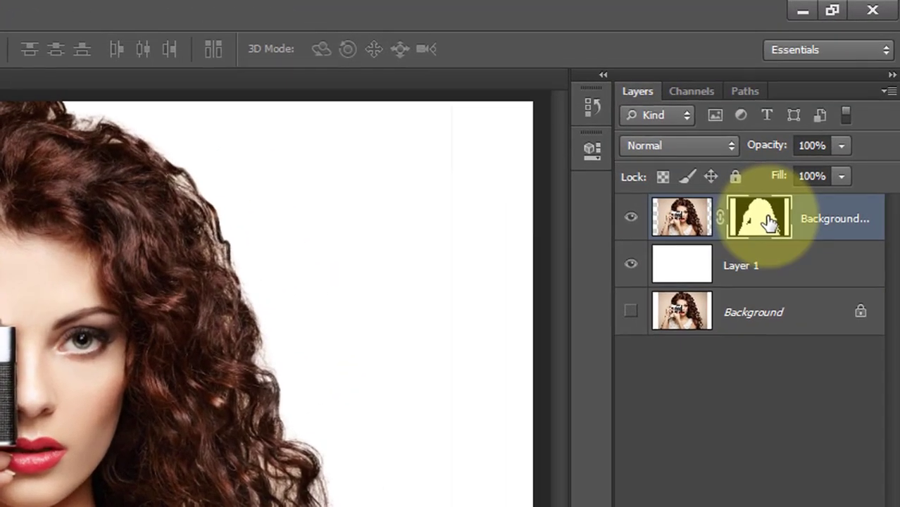
right_click(770, 223)
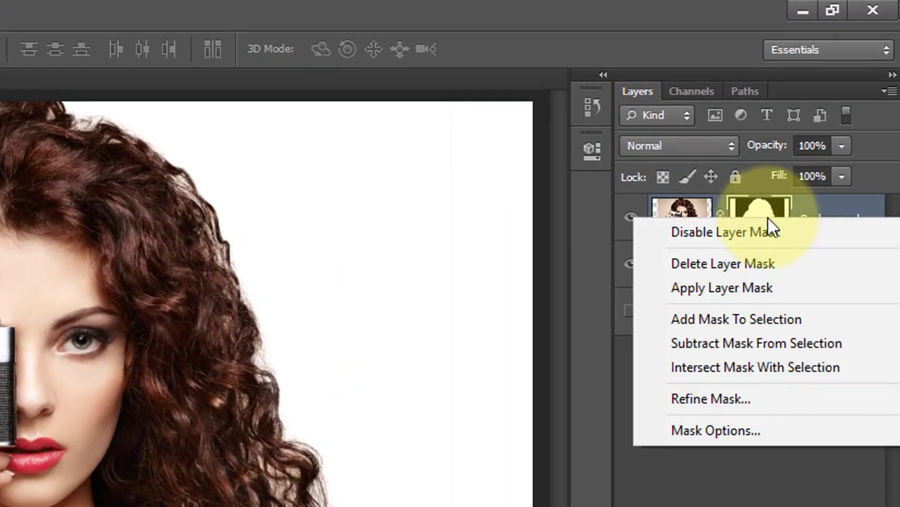
click(684, 291)
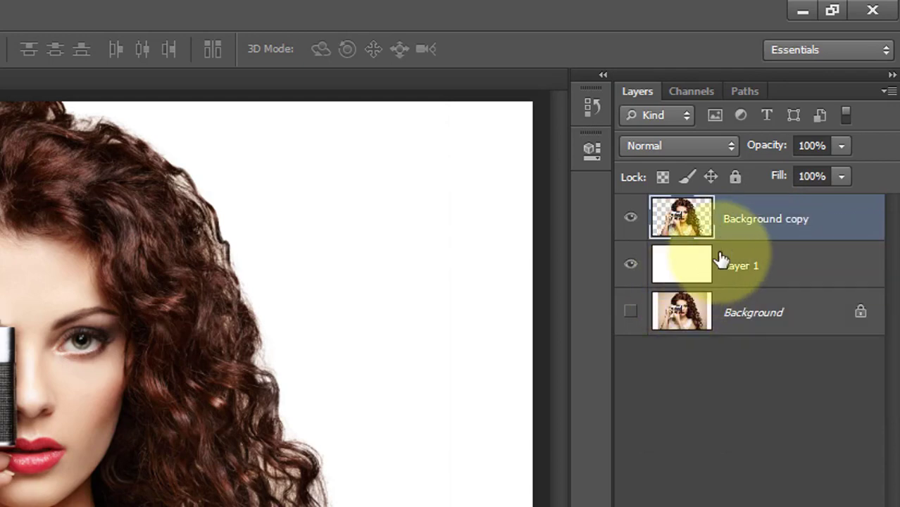
key(ctrl+j)
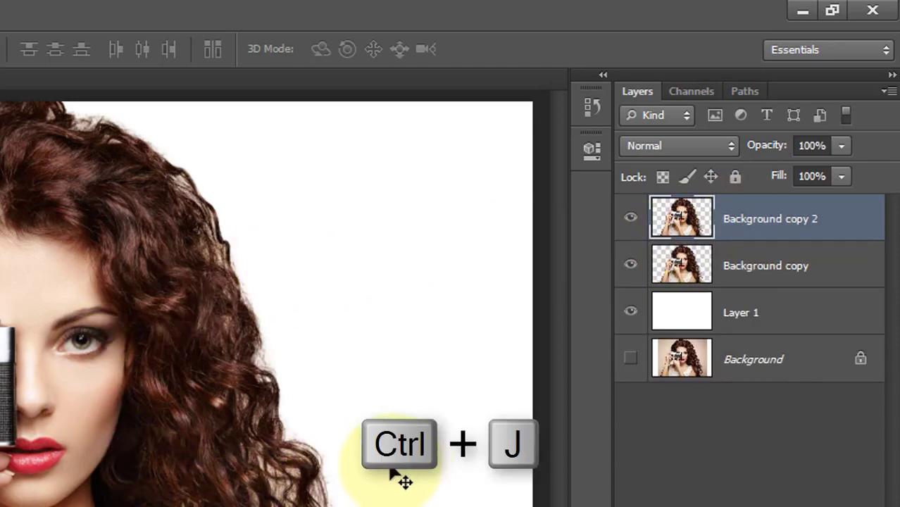
Step: Hide the Background copy 2 layer and open the Background copy layer in Liquify with a brush size of 901
click(631, 219)
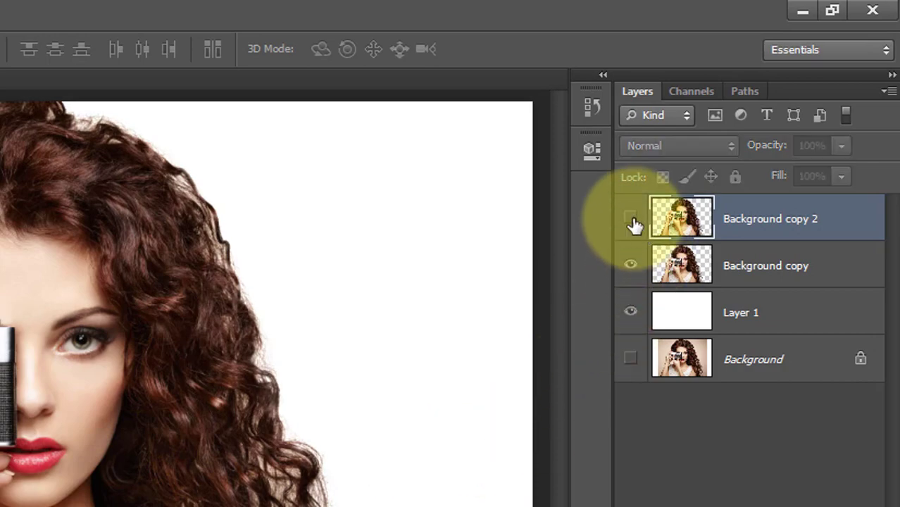
click(737, 280)
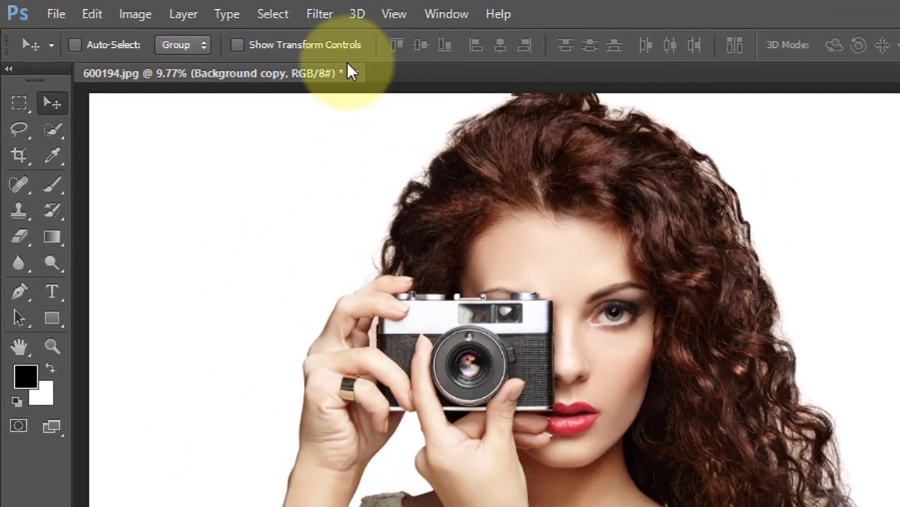
click(309, 14)
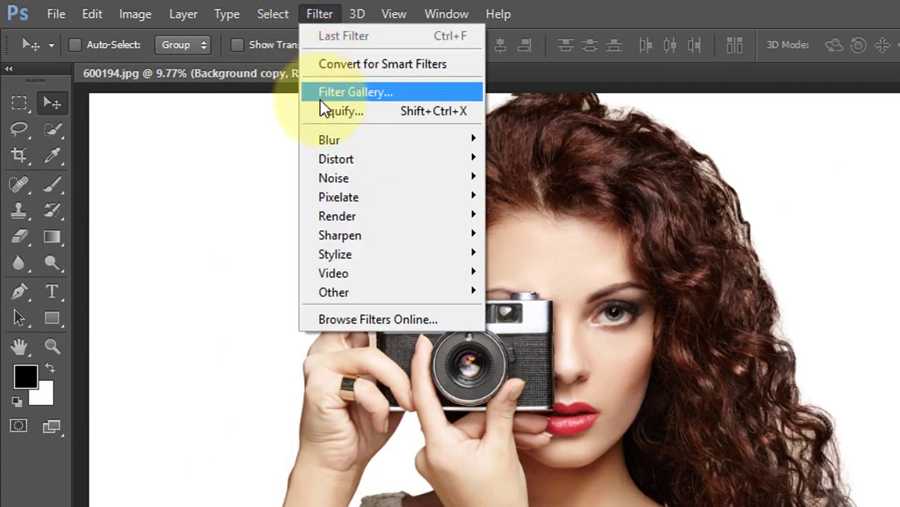
click(371, 111)
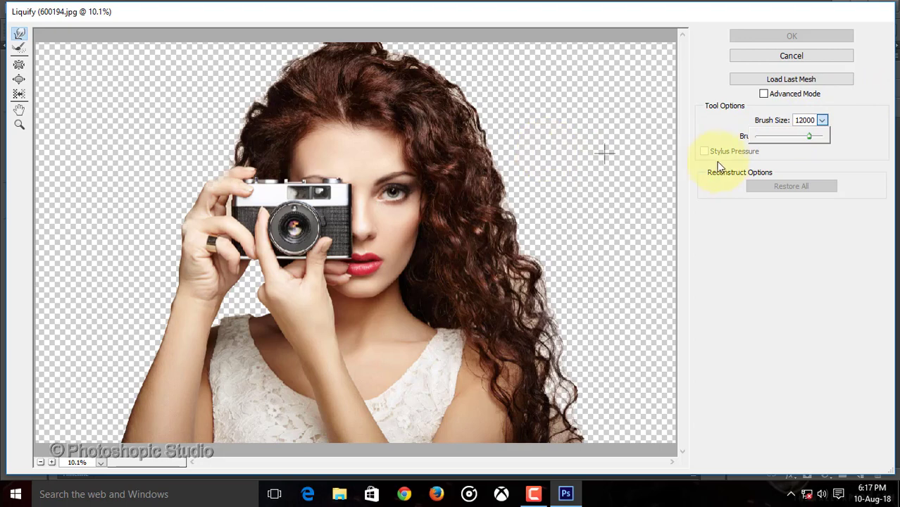
drag(808, 136, 759, 138)
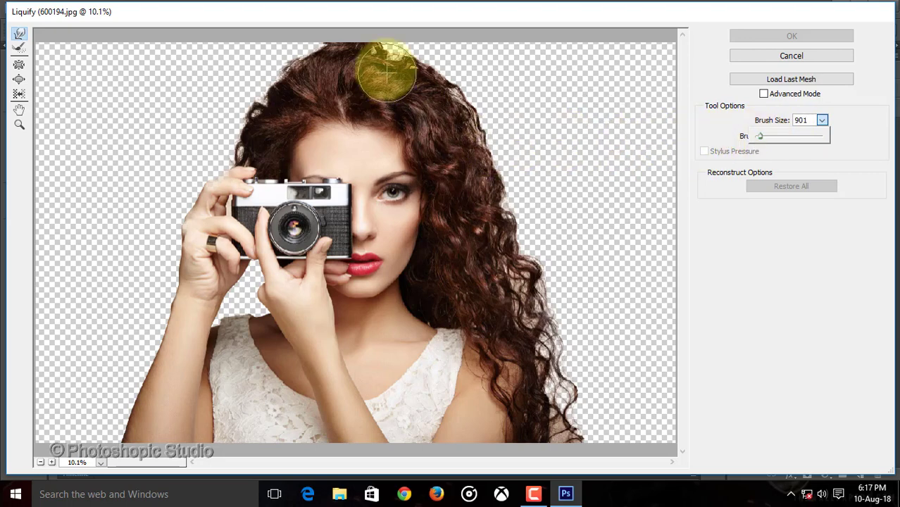
Step: Push the hair on top of the head upward and outward with Forward Warp, stretching the right strands to the canvas's upper-right corner
drag(396, 35, 398, 50)
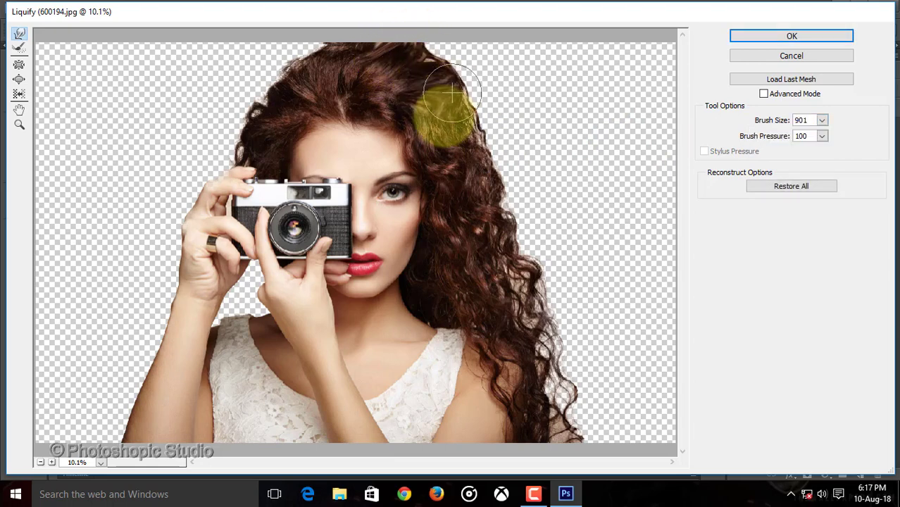
drag(331, 73, 288, 36)
mouse_move(399, 92)
mouse_down()
mouse_move(414, 58)
mouse_move(441, 34)
mouse_up()
drag(431, 85, 460, 62)
mouse_move(428, 131)
mouse_down()
mouse_move(463, 119)
mouse_move(439, 114)
mouse_move(466, 93)
mouse_move(445, 90)
mouse_move(489, 38)
mouse_move(446, 60)
mouse_move(466, 24)
mouse_up()
mouse_move(463, 181)
mouse_down()
mouse_move(506, 141)
mouse_move(501, 111)
mouse_move(461, 72)
mouse_move(517, 39)
mouse_up()
mouse_move(307, 83)
mouse_down()
mouse_move(245, 46)
mouse_move(232, 28)
mouse_up()
drag(281, 117, 217, 36)
mouse_move(238, 140)
mouse_down()
mouse_move(187, 118)
mouse_move(198, 71)
mouse_up()
mouse_move(316, 141)
mouse_down()
mouse_move(292, 118)
mouse_move(240, 94)
mouse_up()
mouse_move(328, 125)
mouse_down()
mouse_move(295, 84)
mouse_move(367, 90)
mouse_move(442, 163)
mouse_move(416, 131)
mouse_move(407, 225)
mouse_move(442, 195)
mouse_move(461, 132)
mouse_move(449, 136)
mouse_move(546, 54)
mouse_move(523, 137)
mouse_move(539, 85)
mouse_move(599, 45)
mouse_up()
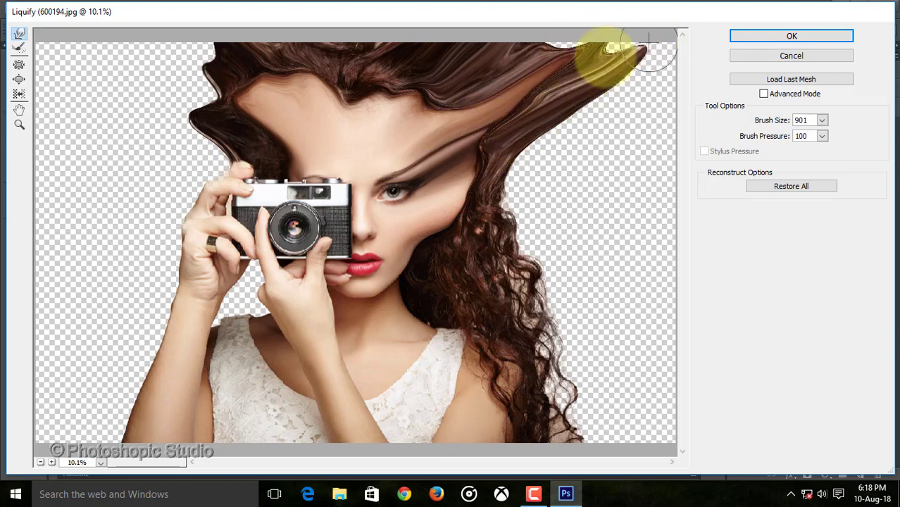
Step: Stretch the hair, camera edge, hands and arm on the woman's left-hand image side out to the left canvas edge
mouse_move(217, 76)
mouse_down()
mouse_move(270, 191)
mouse_move(164, 145)
mouse_move(212, 139)
mouse_move(121, 93)
mouse_move(128, 62)
mouse_move(185, 87)
mouse_move(156, 32)
mouse_move(97, 35)
mouse_up()
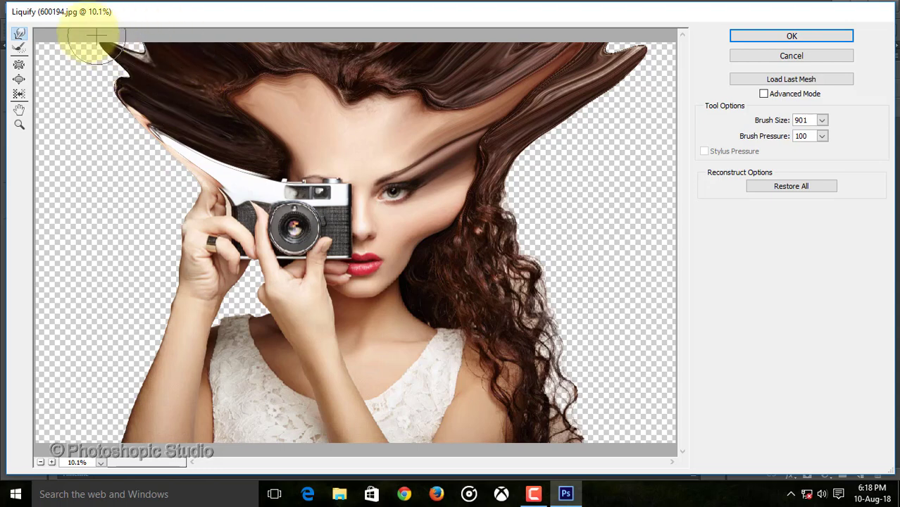
drag(106, 71, 85, 56)
mouse_move(273, 301)
mouse_down()
mouse_move(201, 244)
mouse_move(231, 257)
mouse_move(204, 173)
mouse_move(134, 137)
mouse_move(61, 76)
mouse_move(61, 111)
mouse_up()
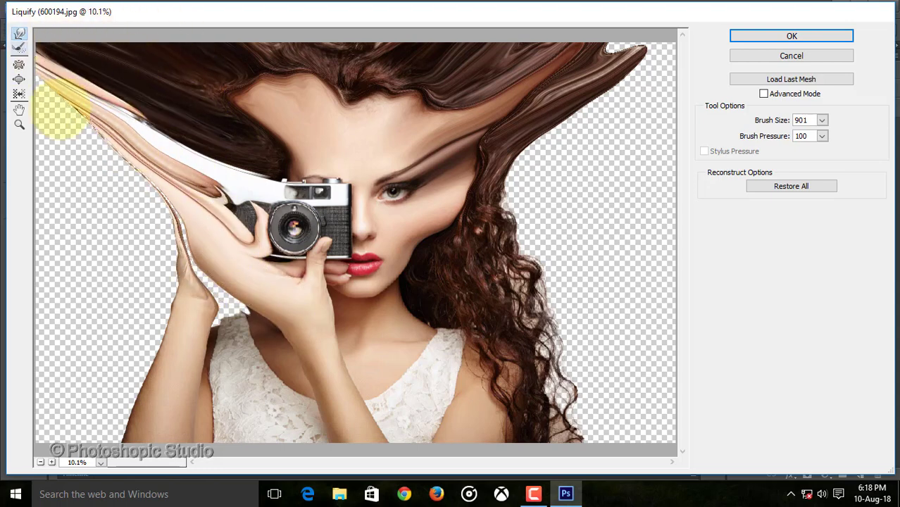
mouse_move(172, 271)
mouse_down()
mouse_move(219, 322)
mouse_move(254, 310)
mouse_move(153, 188)
mouse_move(49, 124)
mouse_move(8, 83)
mouse_up()
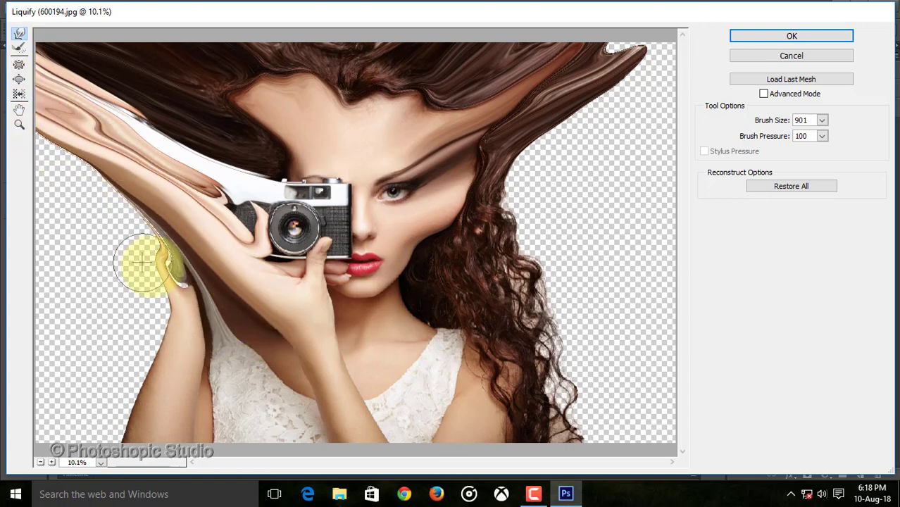
mouse_move(210, 314)
mouse_down()
mouse_move(72, 167)
mouse_move(97, 184)
mouse_move(21, 149)
mouse_up()
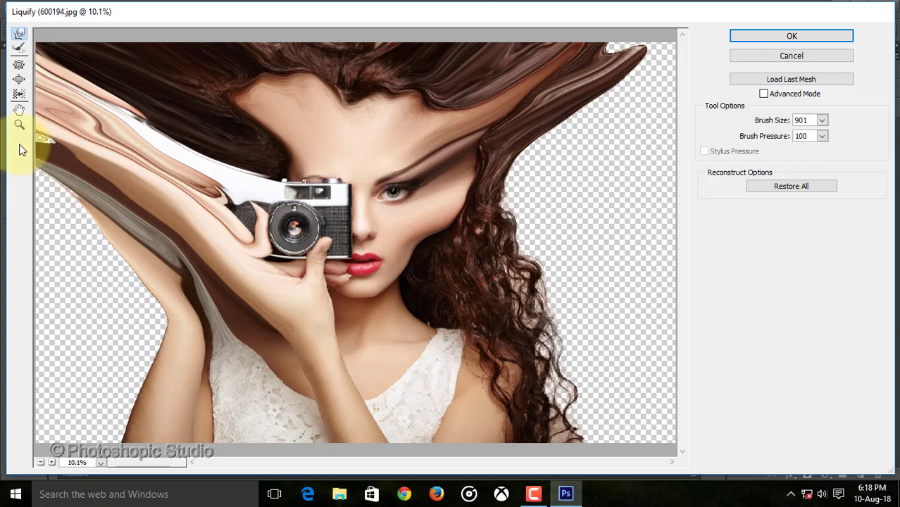
mouse_move(114, 301)
mouse_down()
mouse_move(192, 342)
mouse_move(139, 264)
mouse_move(155, 430)
mouse_move(90, 433)
mouse_up()
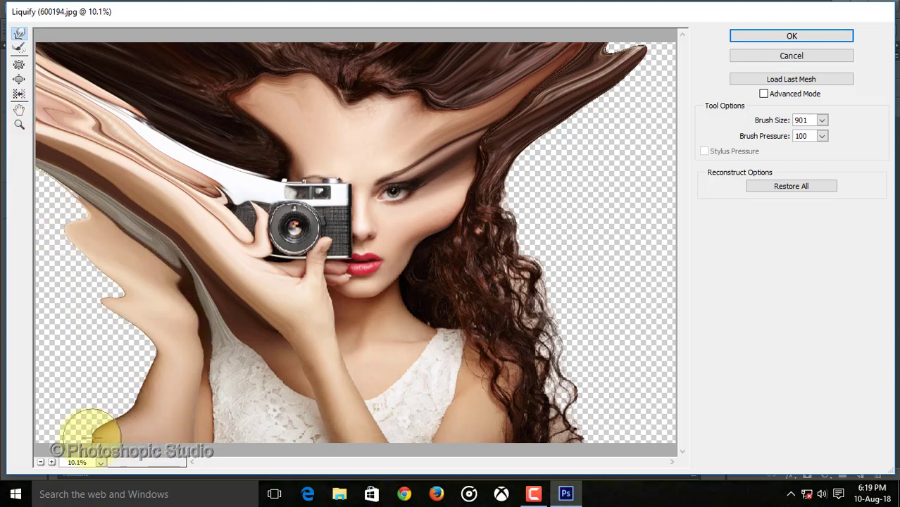
mouse_move(161, 421)
mouse_down()
mouse_move(28, 418)
mouse_move(149, 396)
mouse_move(85, 395)
mouse_move(181, 381)
mouse_move(42, 341)
mouse_move(143, 369)
mouse_move(69, 369)
mouse_move(75, 379)
mouse_move(133, 367)
mouse_move(68, 318)
mouse_move(122, 346)
mouse_move(70, 354)
mouse_move(89, 288)
mouse_up()
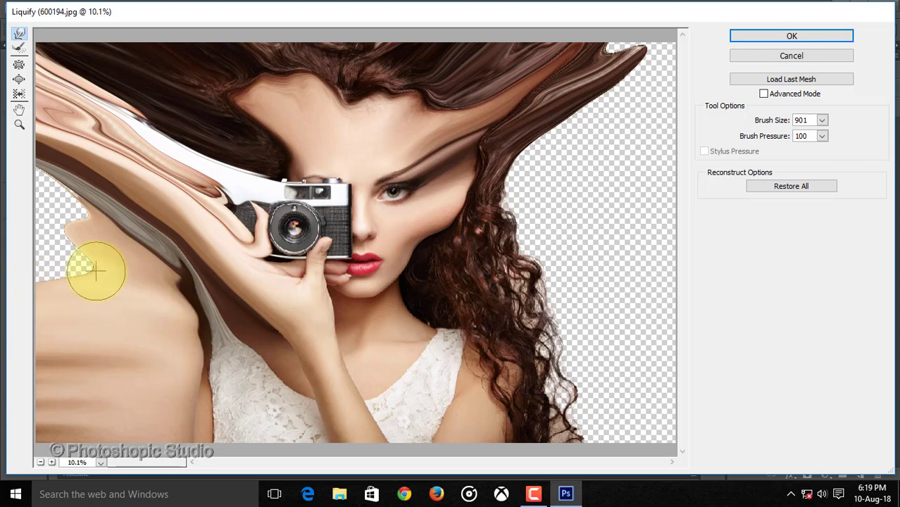
mouse_move(47, 215)
mouse_down()
mouse_move(67, 202)
mouse_move(58, 189)
mouse_move(1, 169)
mouse_up()
Step: Pull the cheek and the upper and middle hair on the right side of the face outward toward the right canvas edge
mouse_move(476, 201)
mouse_down()
mouse_move(584, 116)
mouse_move(652, 24)
mouse_up()
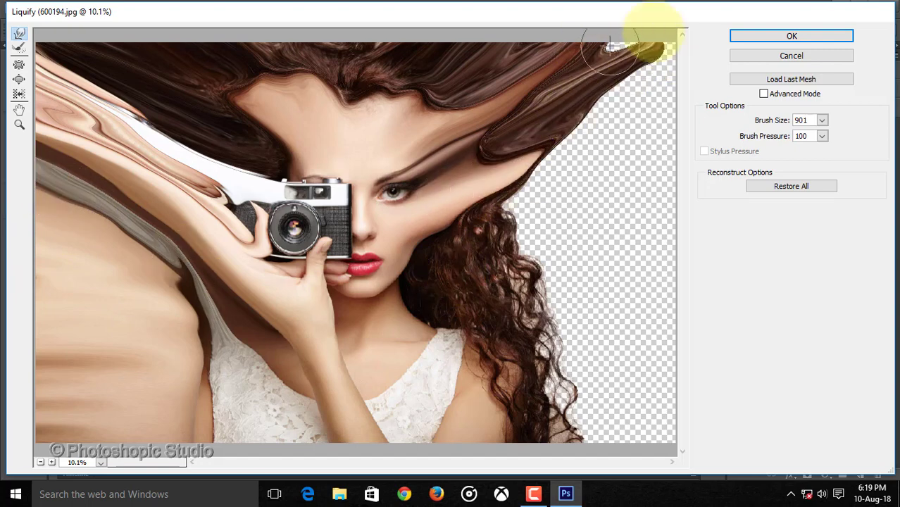
mouse_move(478, 207)
mouse_down()
mouse_move(608, 131)
mouse_move(629, 107)
mouse_move(638, 128)
mouse_move(675, 68)
mouse_move(727, 31)
mouse_up()
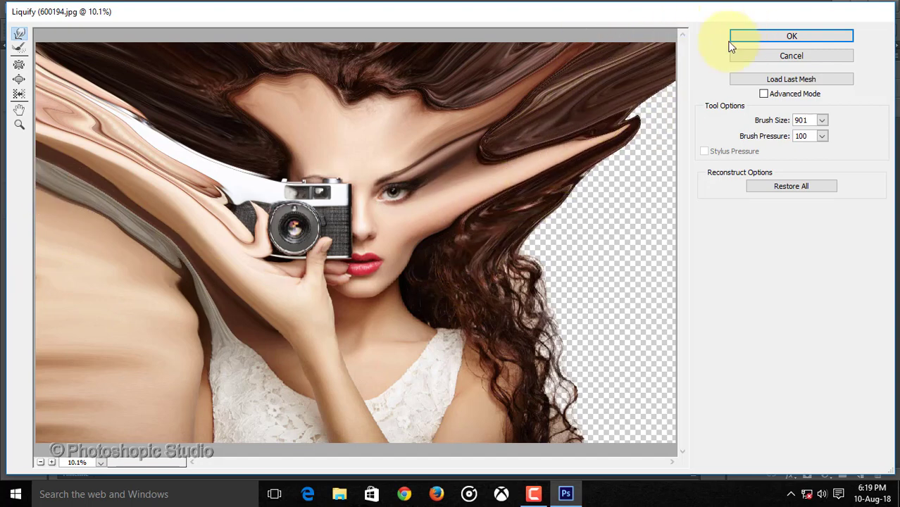
mouse_move(512, 249)
mouse_down()
mouse_move(638, 153)
mouse_move(697, 82)
mouse_up()
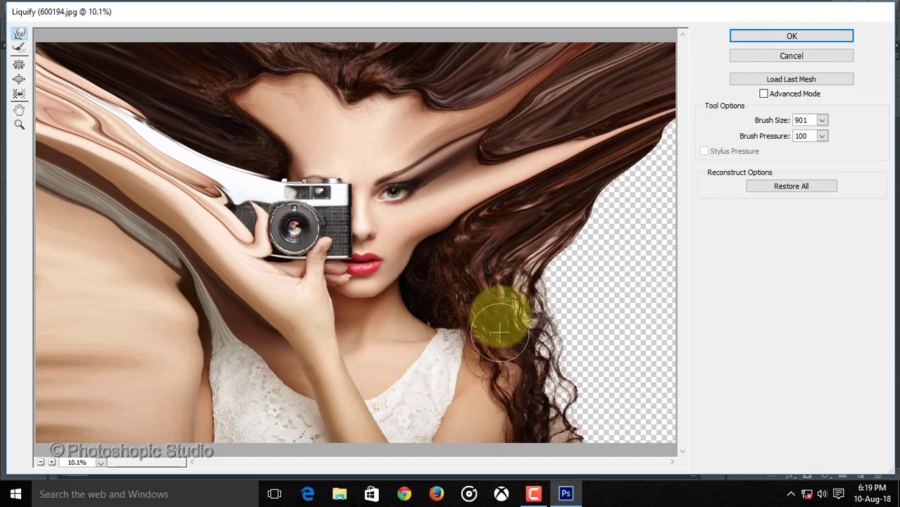
mouse_move(497, 311)
mouse_down()
mouse_move(584, 231)
mouse_move(602, 195)
mouse_move(708, 106)
mouse_move(639, 241)
mouse_move(652, 180)
mouse_up()
mouse_move(502, 346)
mouse_down()
mouse_move(523, 317)
mouse_move(619, 278)
mouse_up()
Step: Stretch the lower hair and shoulder to the right canvas edge, filling the remaining transparent gaps, and apply the Liquify distortion
drag(513, 427, 693, 428)
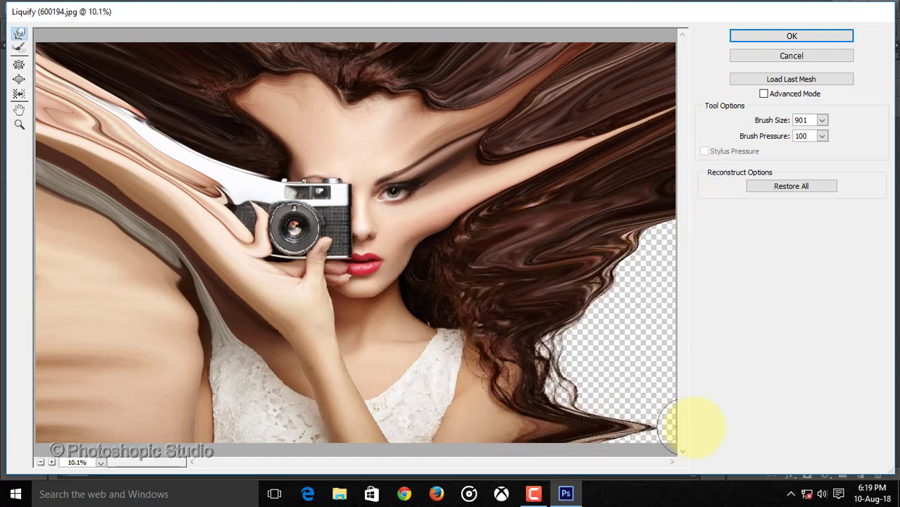
mouse_move(574, 439)
mouse_down()
mouse_move(696, 436)
mouse_move(690, 440)
mouse_up()
drag(528, 401, 586, 394)
mouse_move(527, 373)
mouse_down()
mouse_move(536, 353)
mouse_move(657, 290)
mouse_move(660, 252)
mouse_move(703, 257)
mouse_up()
drag(555, 325, 679, 310)
drag(595, 342, 674, 338)
drag(583, 363, 693, 360)
mouse_move(584, 392)
mouse_down()
mouse_move(616, 416)
mouse_move(673, 421)
mouse_up()
mouse_move(576, 428)
mouse_down()
mouse_move(695, 439)
mouse_move(691, 446)
mouse_move(555, 429)
mouse_move(583, 447)
mouse_move(602, 425)
mouse_move(642, 438)
mouse_up()
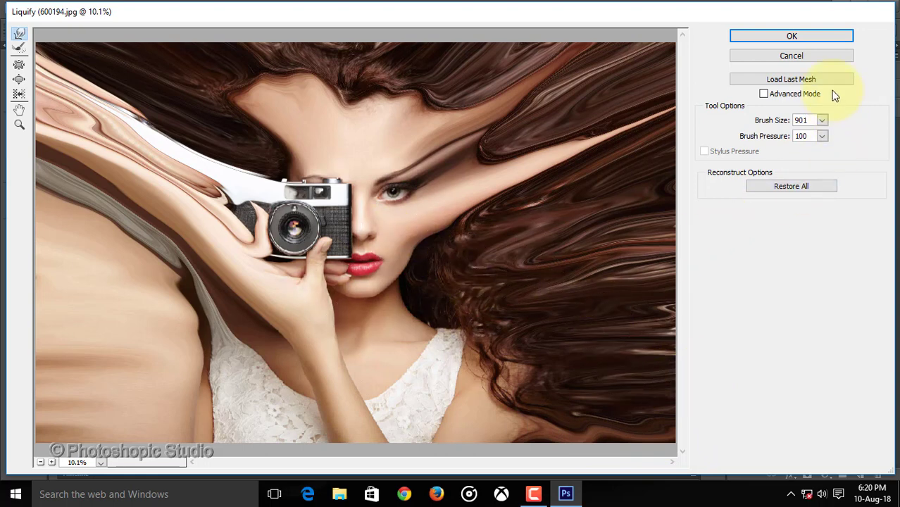
click(823, 41)
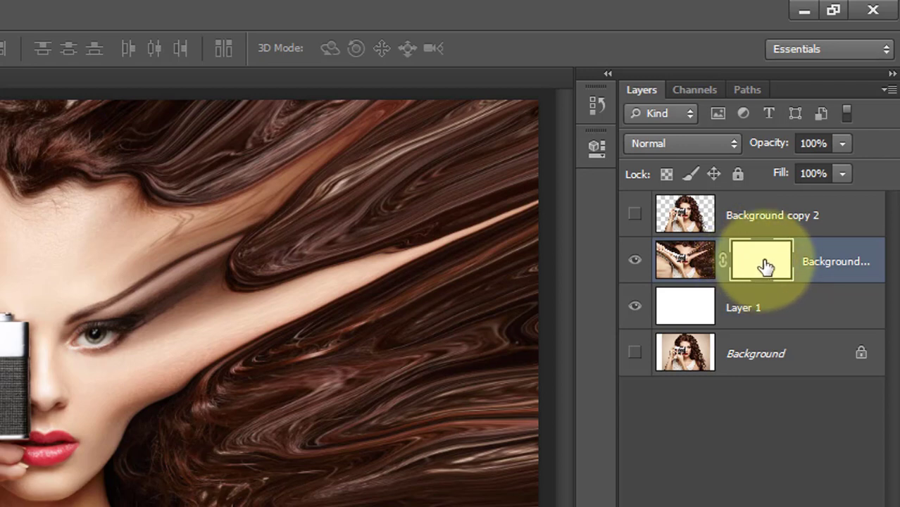
Step: Invert the distorted layer's mask to black and make the Background copy 2 layer visible and active
key(ctrl+i)
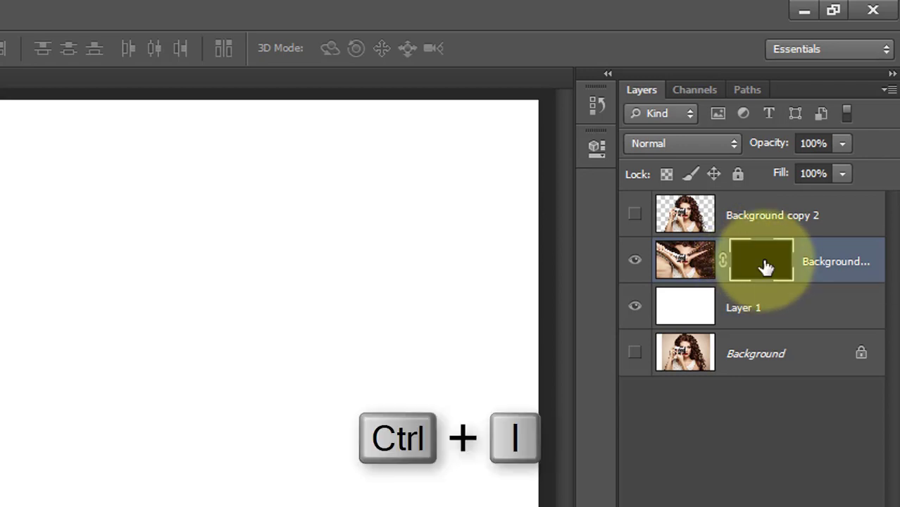
click(768, 213)
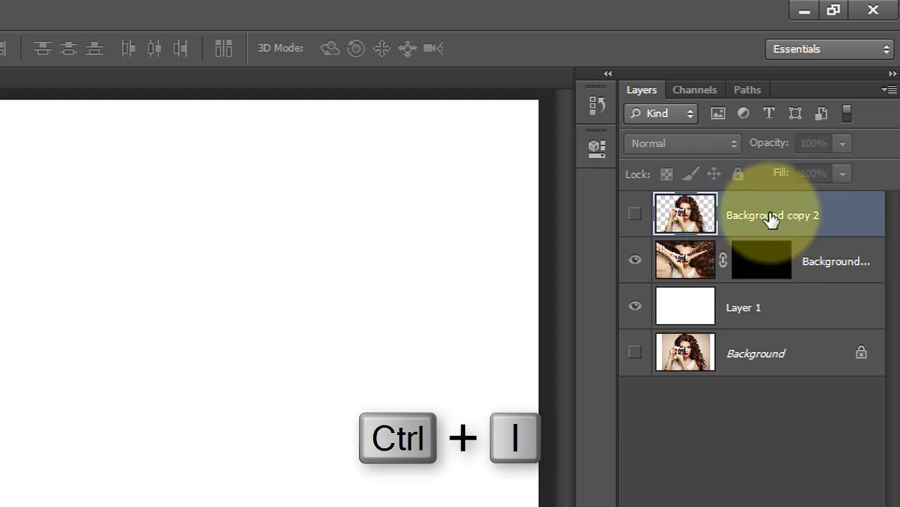
click(634, 215)
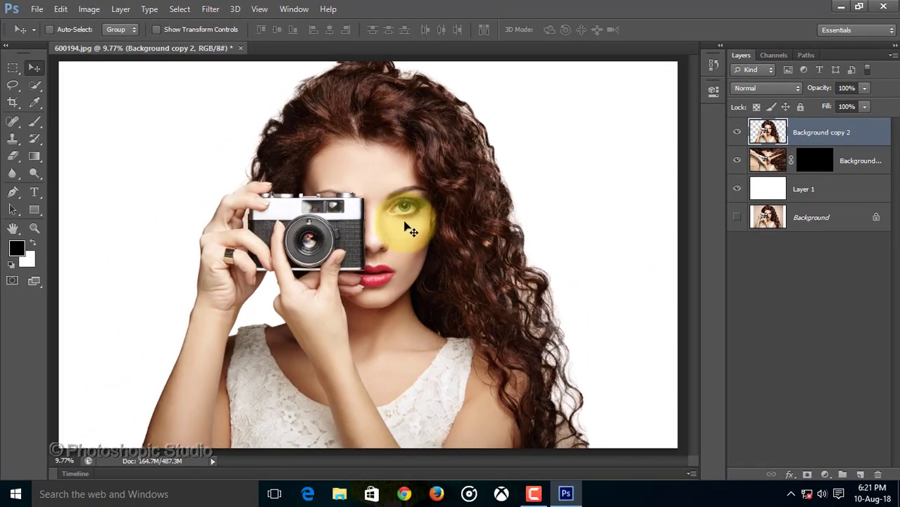
Step: Add a layer mask to Background copy 2 and choose a 2500 px splatter brush for the Brush Tool
click(807, 475)
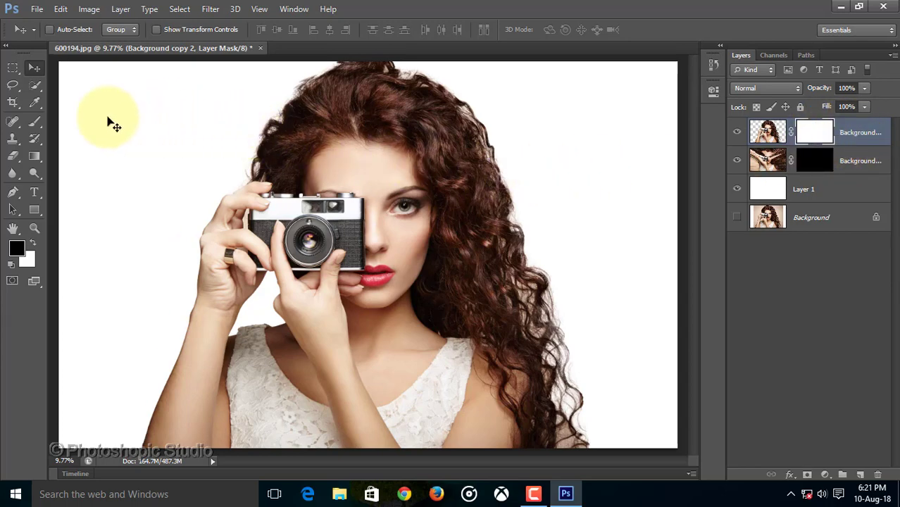
click(35, 121)
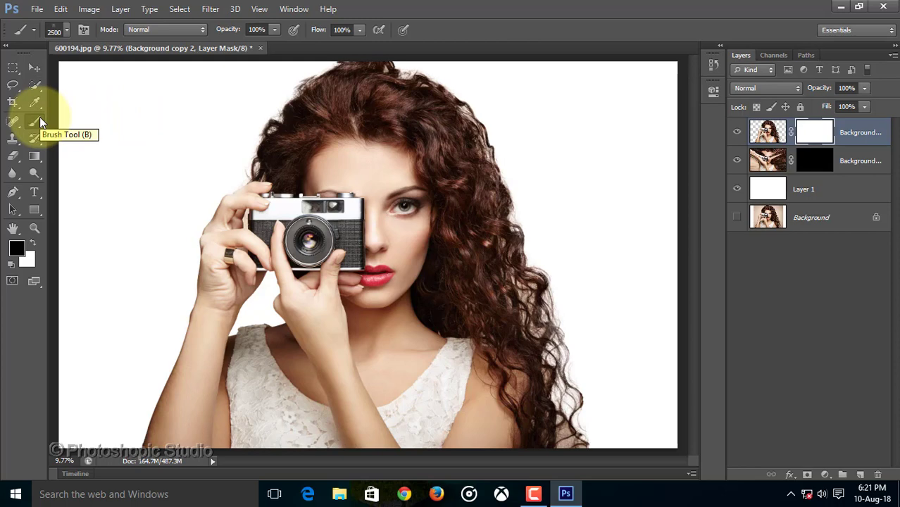
click(65, 31)
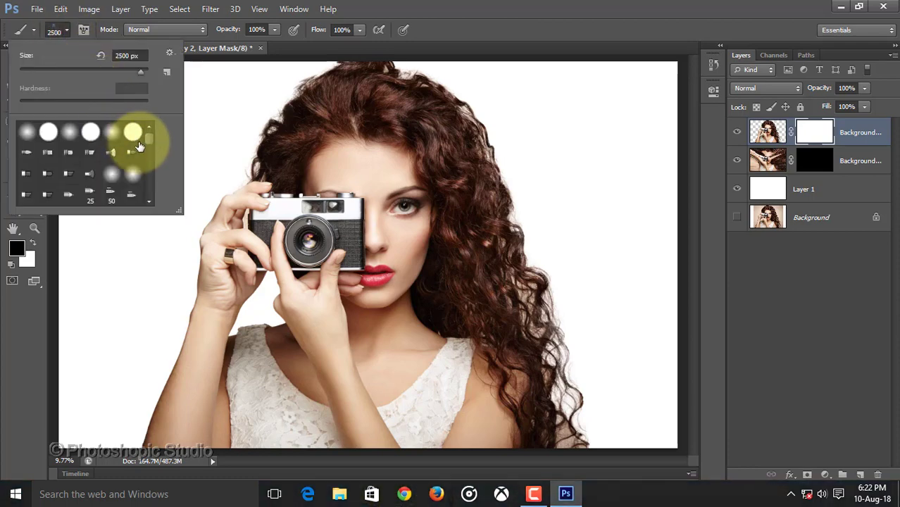
drag(149, 140, 154, 198)
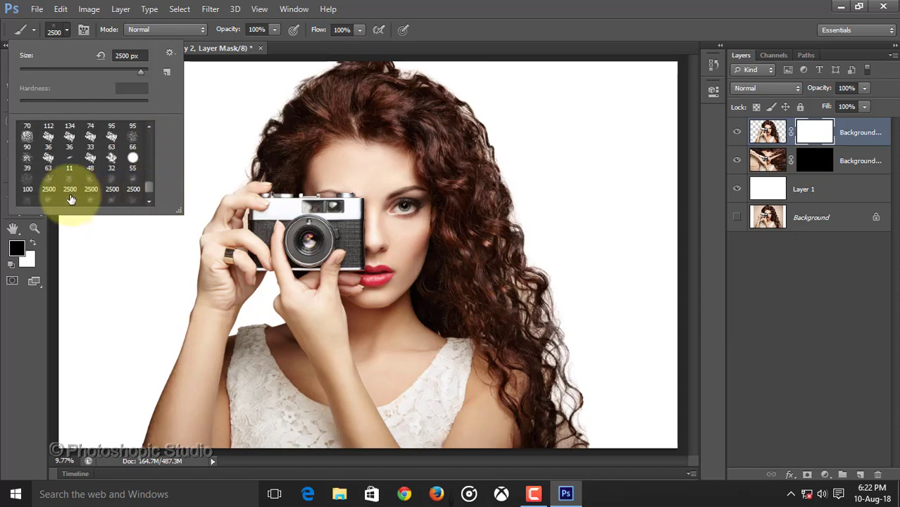
click(49, 187)
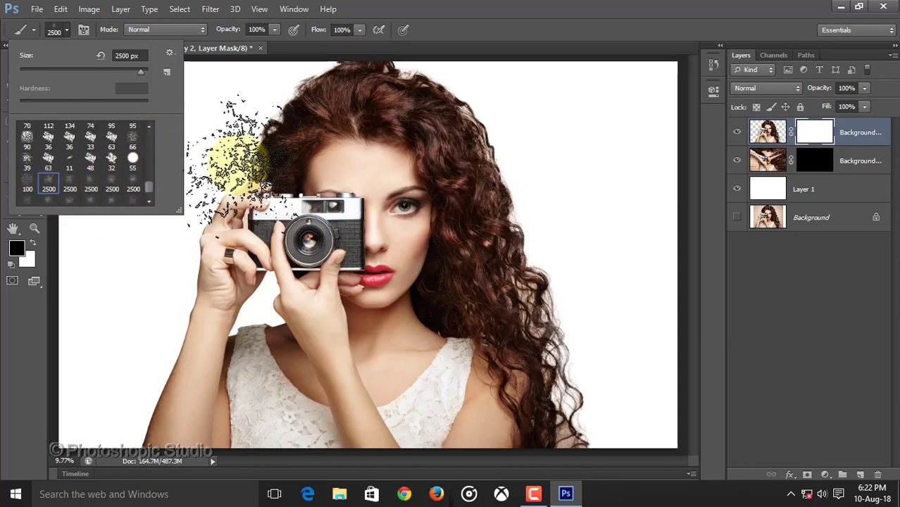
click(358, 7)
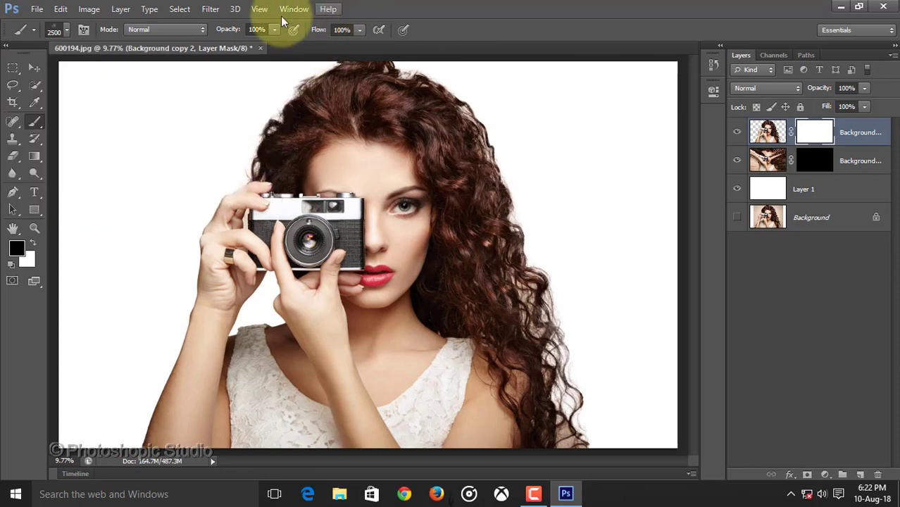
Step: Set the splatter brush size to 1786 px and paint black on the mask along the outer edge of the hair on the right
click(84, 30)
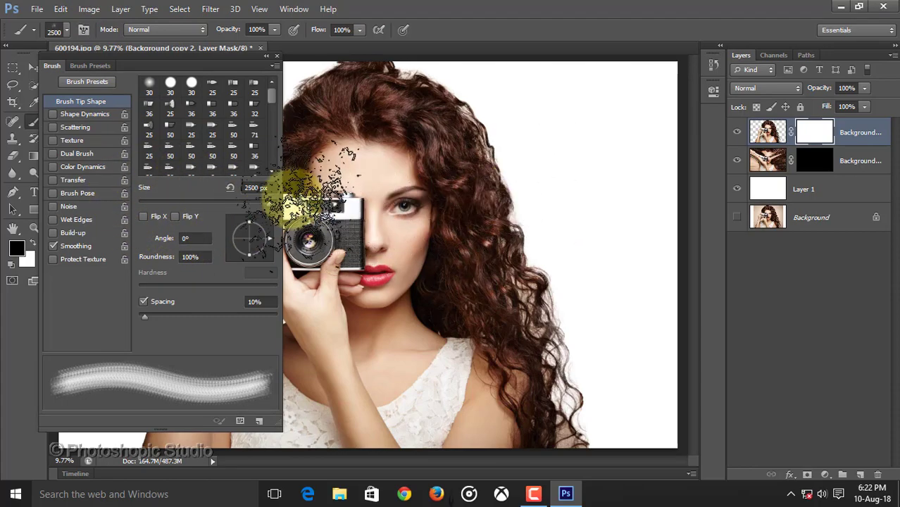
mouse_move(270, 203)
mouse_down()
mouse_move(241, 204)
mouse_move(276, 203)
mouse_up()
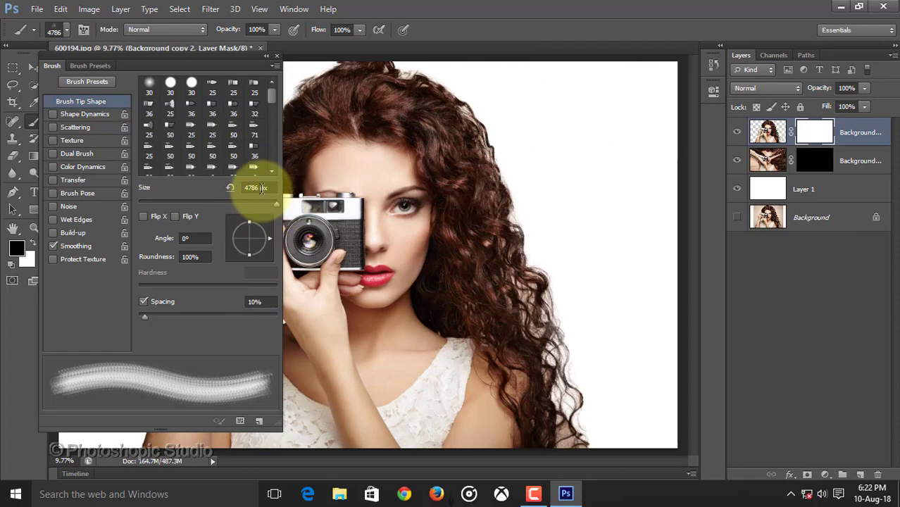
drag(271, 203, 265, 204)
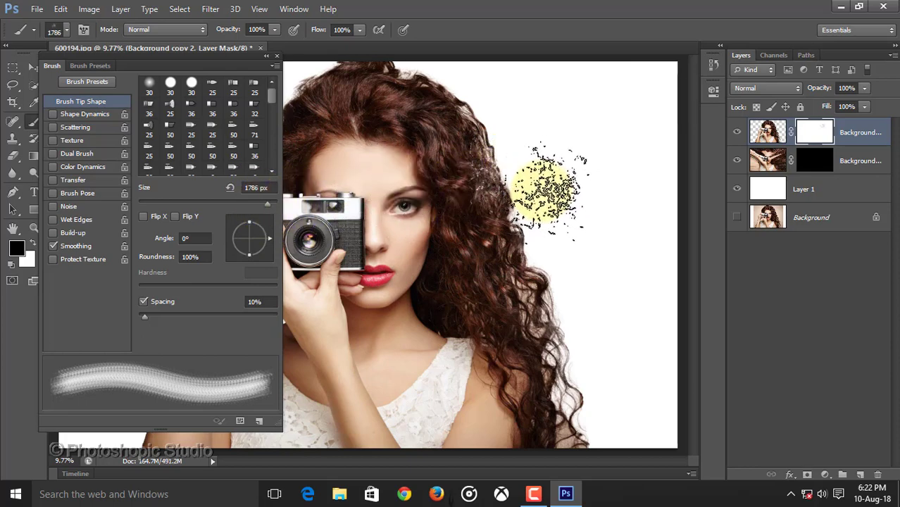
mouse_move(542, 185)
mouse_down()
mouse_move(593, 299)
mouse_move(602, 350)
mouse_move(583, 351)
mouse_move(581, 377)
mouse_move(610, 421)
mouse_move(537, 247)
mouse_move(512, 304)
mouse_move(525, 210)
mouse_move(494, 132)
mouse_move(492, 50)
mouse_move(482, 141)
mouse_move(512, 190)
mouse_move(584, 259)
mouse_move(570, 264)
mouse_move(592, 320)
mouse_move(479, 75)
mouse_move(466, 68)
mouse_move(486, 86)
mouse_move(496, 105)
mouse_move(431, 43)
mouse_move(518, 116)
mouse_up()
mouse_move(465, 70)
mouse_down()
mouse_move(518, 125)
mouse_move(581, 403)
mouse_move(588, 394)
mouse_move(578, 338)
mouse_up()
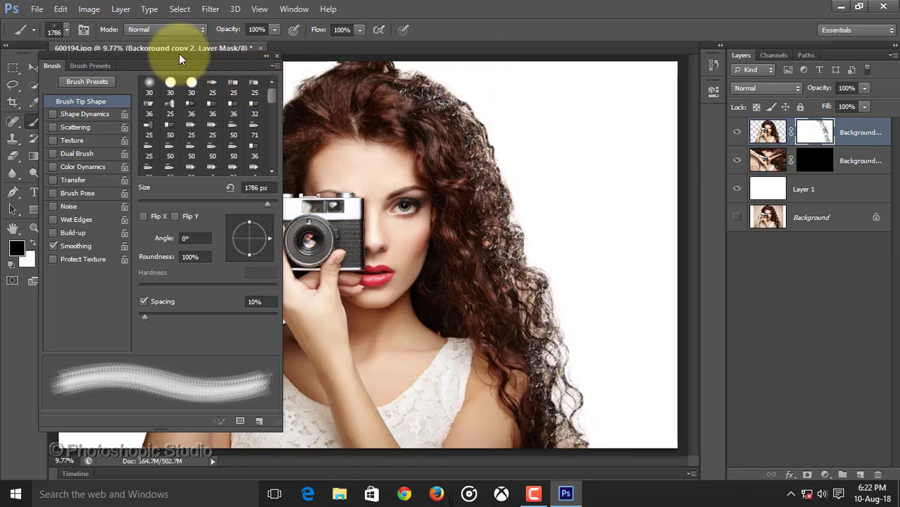
Step: Paint black splatter on the mask along the left side of the hair, hand and arm, moving the brush settings out of the way
mouse_move(179, 55)
mouse_down()
mouse_move(440, 74)
mouse_move(609, 64)
mouse_move(592, 74)
mouse_up()
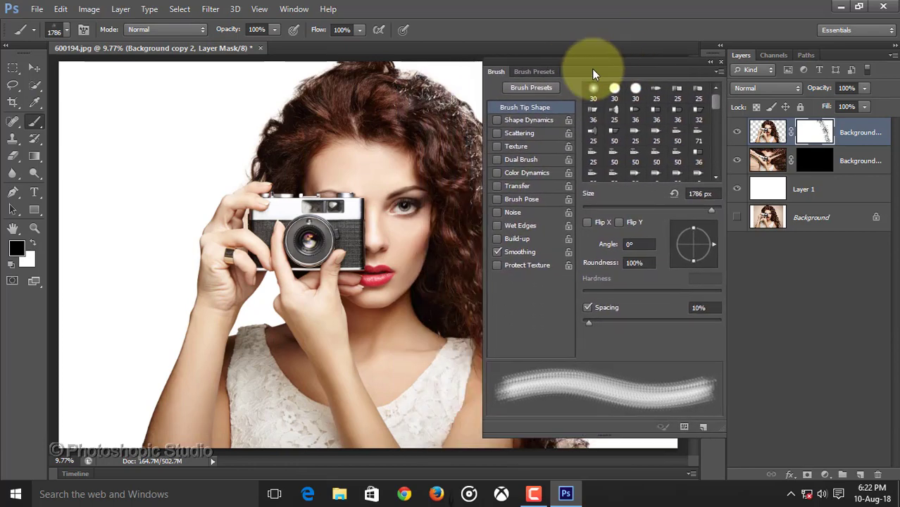
mouse_move(384, 52)
mouse_down()
mouse_move(342, 53)
mouse_move(289, 74)
mouse_move(214, 183)
mouse_move(250, 116)
mouse_move(226, 123)
mouse_move(209, 243)
mouse_move(214, 190)
mouse_move(204, 236)
mouse_move(127, 405)
mouse_move(145, 391)
mouse_move(197, 218)
mouse_move(218, 176)
mouse_move(231, 173)
mouse_move(260, 98)
mouse_move(325, 156)
mouse_up()
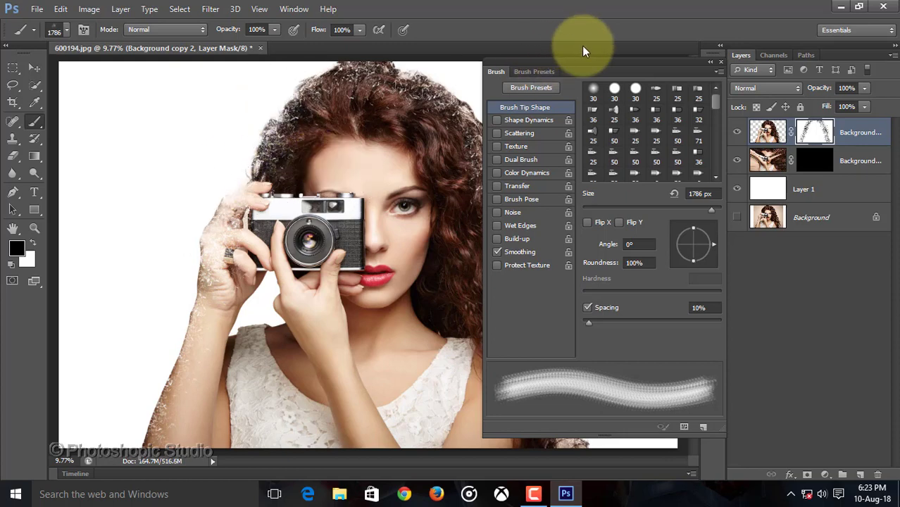
mouse_move(590, 62)
mouse_down()
mouse_move(309, 58)
mouse_move(198, 45)
mouse_move(167, 54)
mouse_up()
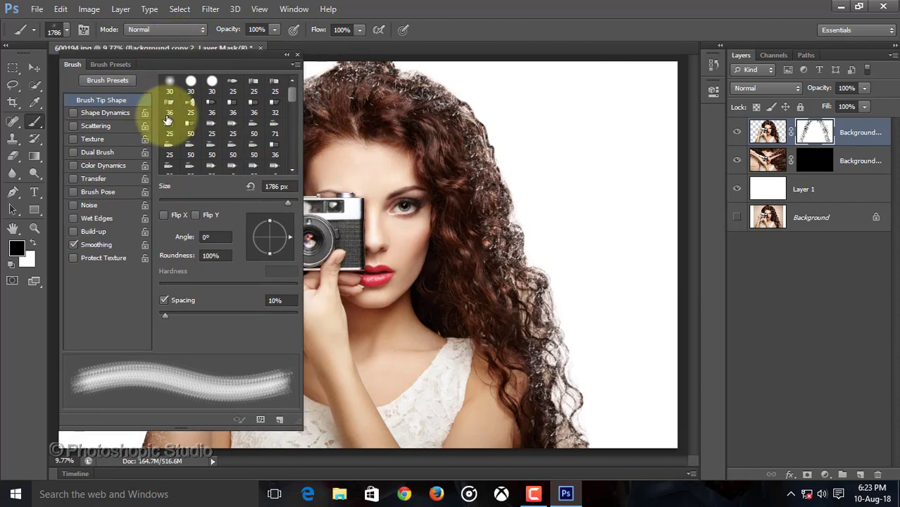
Step: Switch to another 2500 px splatter tip and paint black on the mask along the hair's right edge and the left arm and hair
mouse_move(290, 94)
mouse_down()
mouse_move(279, 167)
mouse_move(292, 133)
mouse_up()
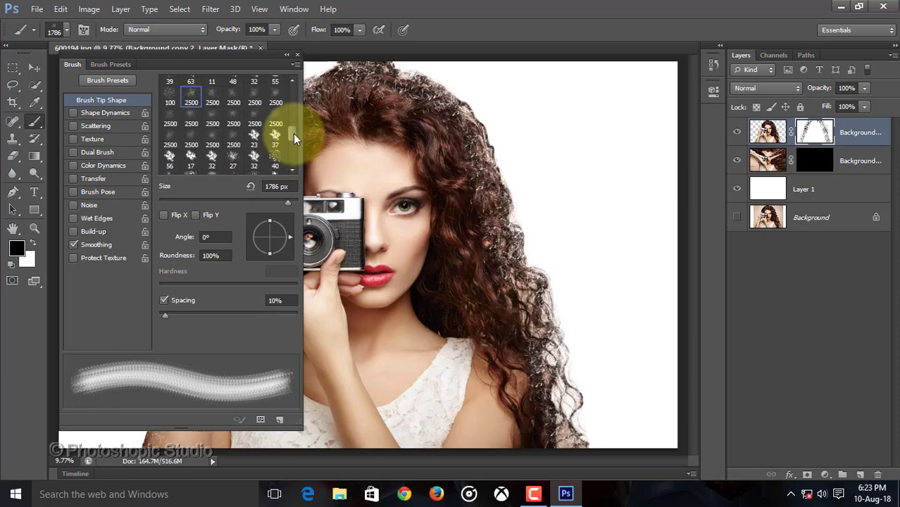
click(212, 102)
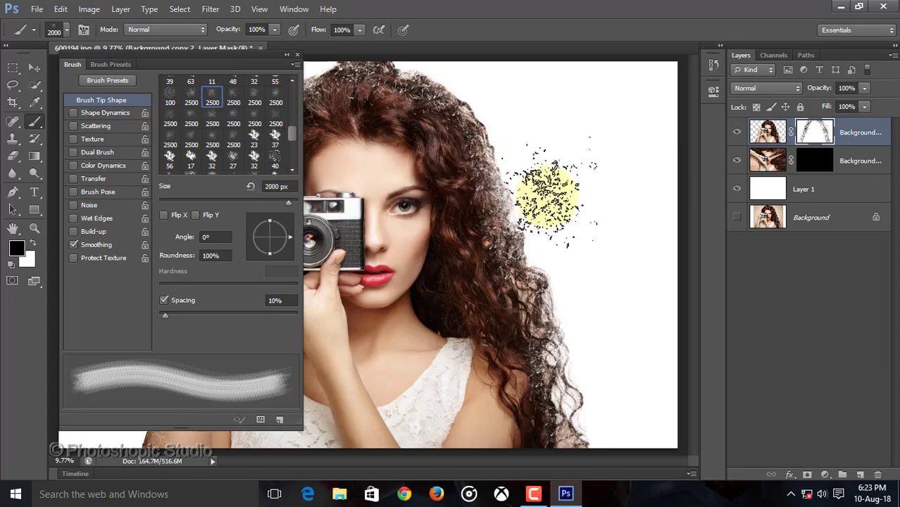
mouse_move(603, 398)
mouse_down()
mouse_move(512, 110)
mouse_move(462, 61)
mouse_move(501, 156)
mouse_move(517, 270)
mouse_move(508, 263)
mouse_move(580, 415)
mouse_move(577, 289)
mouse_move(547, 216)
mouse_move(559, 234)
mouse_move(600, 405)
mouse_move(526, 133)
mouse_move(463, 63)
mouse_move(530, 131)
mouse_move(598, 361)
mouse_move(522, 404)
mouse_move(541, 412)
mouse_move(467, 193)
mouse_move(516, 306)
mouse_move(463, 130)
mouse_move(494, 127)
mouse_move(513, 145)
mouse_move(599, 438)
mouse_move(517, 148)
mouse_move(475, 93)
mouse_move(549, 174)
mouse_move(527, 102)
mouse_move(473, 64)
mouse_move(493, 74)
mouse_move(591, 306)
mouse_move(576, 396)
mouse_move(584, 447)
mouse_move(581, 283)
mouse_move(572, 294)
mouse_move(582, 322)
mouse_move(388, 146)
mouse_move(207, 50)
mouse_move(196, 56)
mouse_move(556, 68)
mouse_up()
mouse_move(141, 352)
mouse_down()
mouse_move(162, 422)
mouse_move(197, 239)
mouse_move(258, 326)
mouse_move(254, 301)
mouse_move(113, 427)
mouse_move(164, 327)
mouse_move(191, 151)
mouse_move(159, 206)
mouse_move(151, 311)
mouse_move(109, 428)
mouse_move(171, 191)
mouse_move(327, 81)
mouse_move(298, 76)
mouse_move(179, 189)
mouse_move(357, 71)
mouse_up()
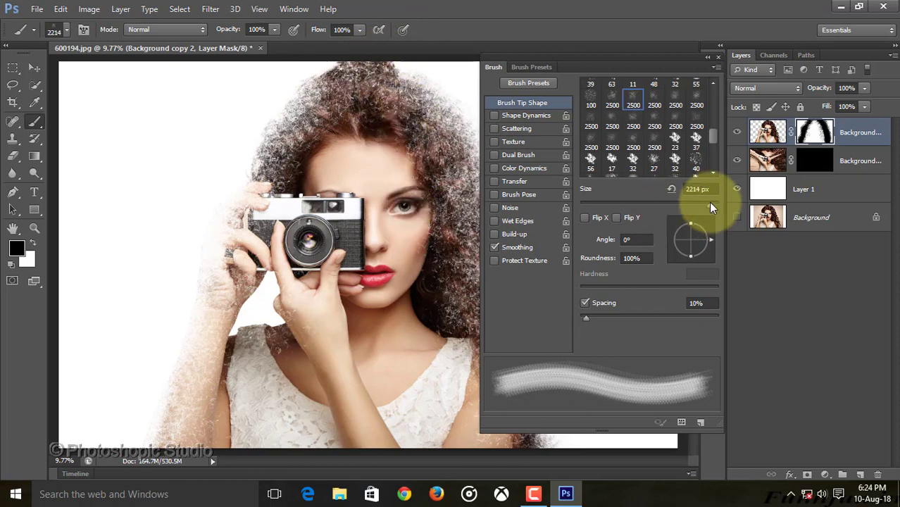
Step: Set the splatter brush size to 2000 px and paint black on the mask around the top of the hair
mouse_move(709, 207)
mouse_down()
mouse_move(769, 211)
mouse_move(709, 204)
mouse_up()
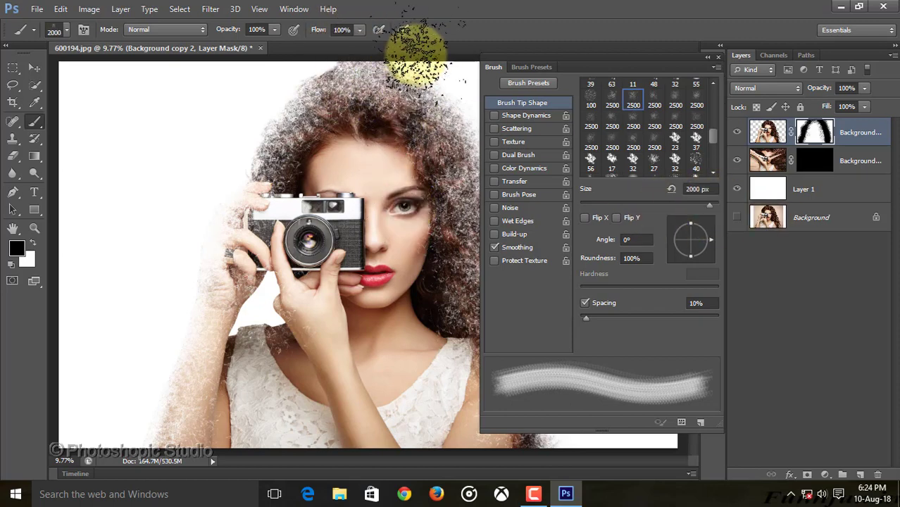
drag(389, 54, 387, 48)
drag(281, 49, 308, 55)
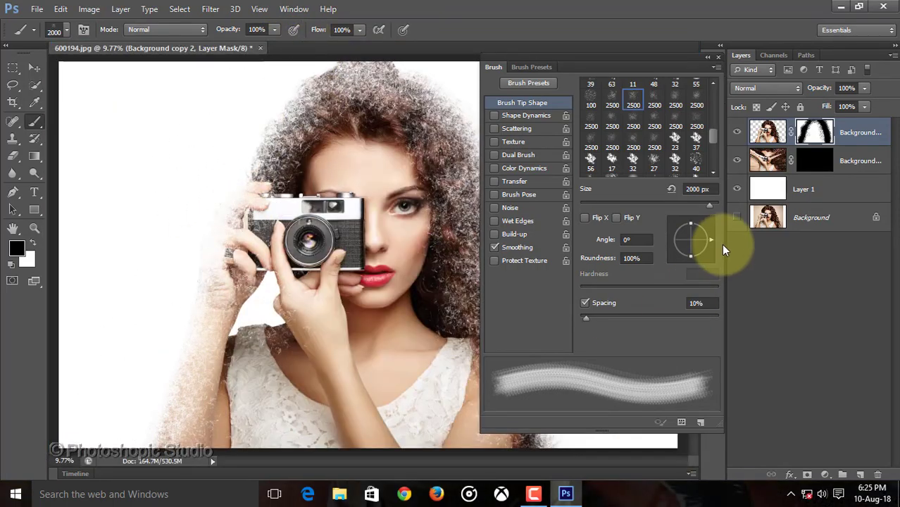
Step: Rotate the brush tip to -175°, paint black splatter beside the hand on the left, and close the brush settings
drag(671, 267, 662, 245)
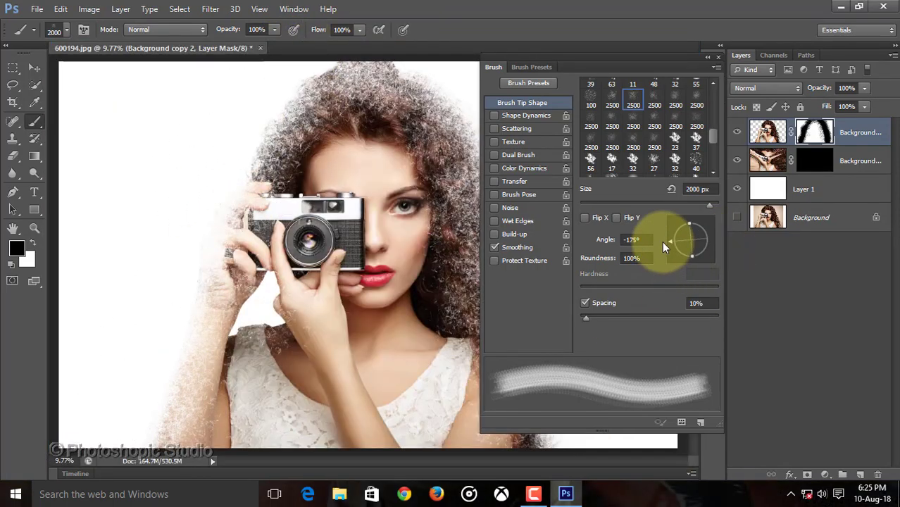
click(179, 271)
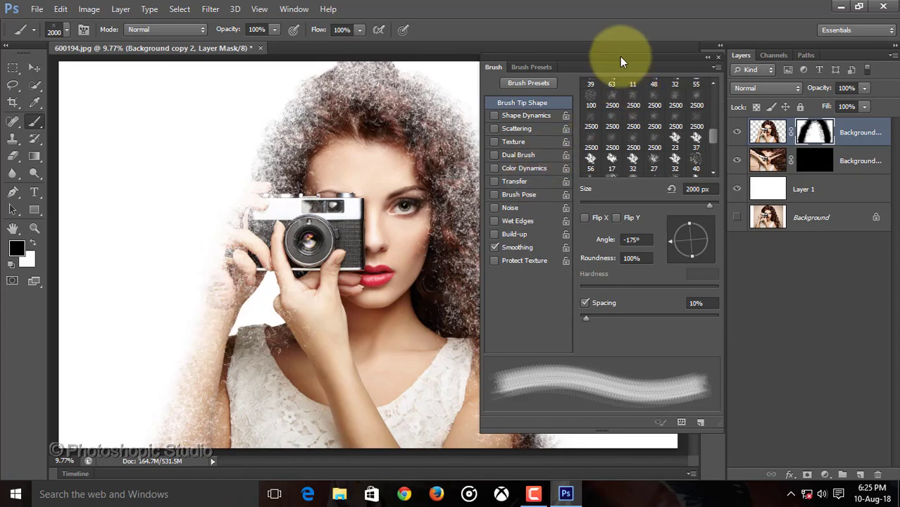
drag(619, 62, 187, 65)
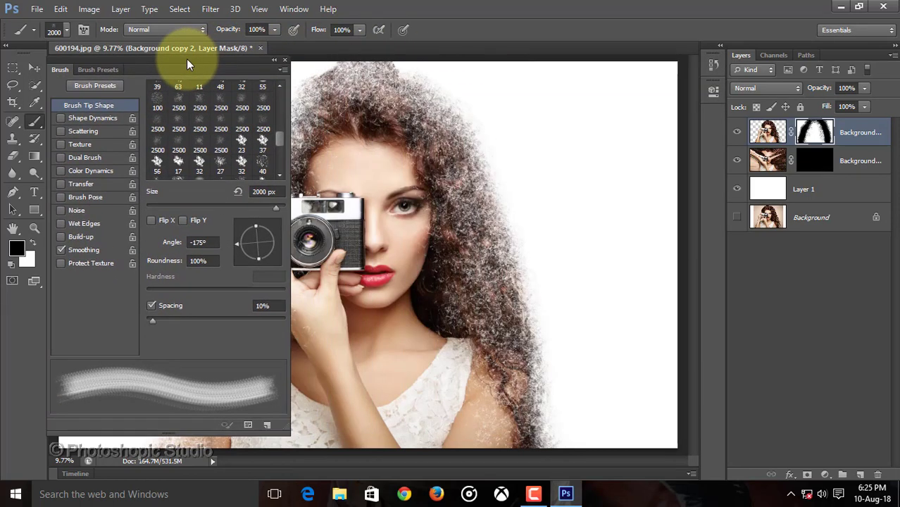
click(285, 61)
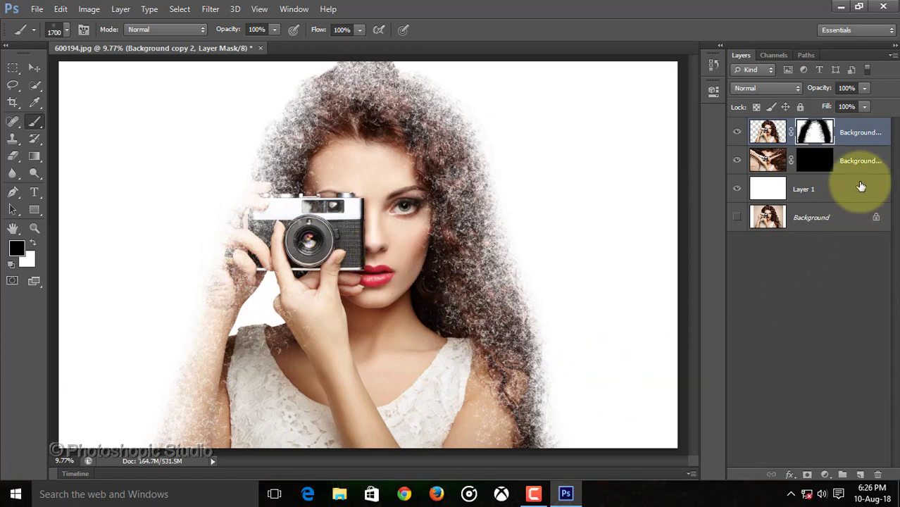
Step: Activate the Background copy layer's black mask and choose a 2500 px splatter brush
click(826, 162)
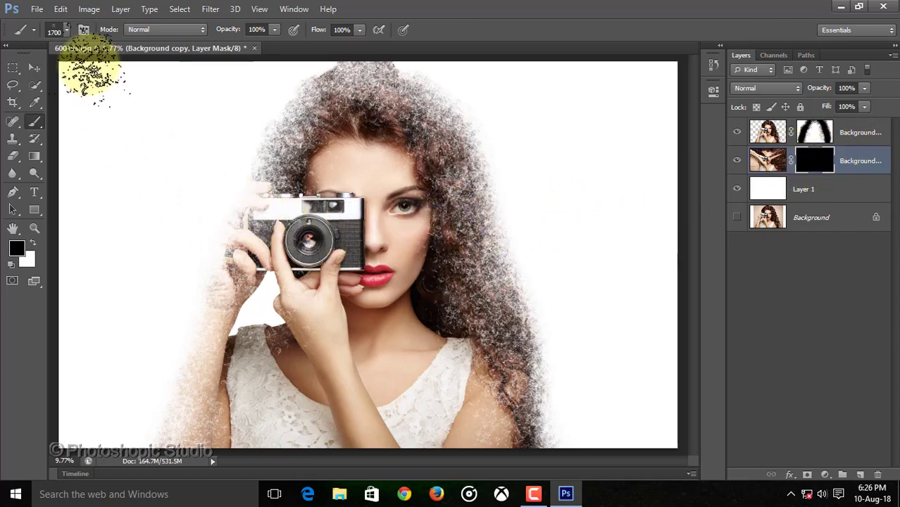
click(64, 32)
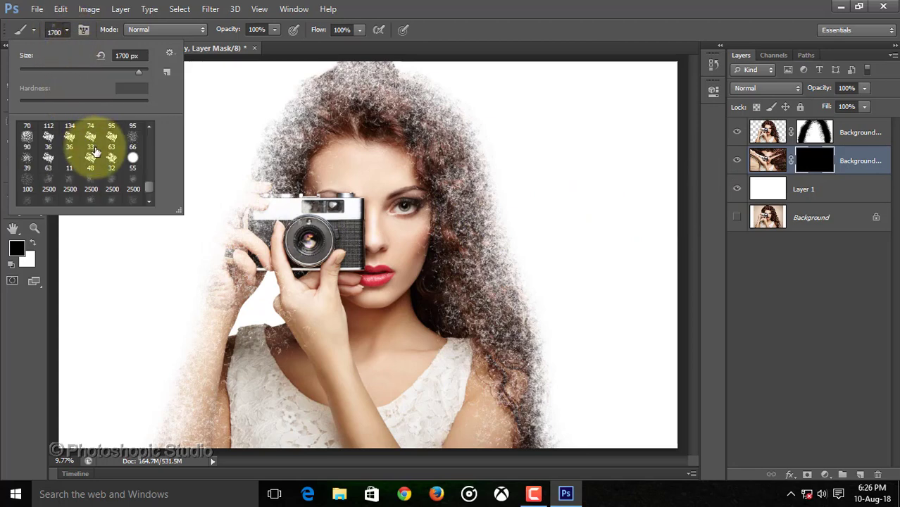
double_click(66, 185)
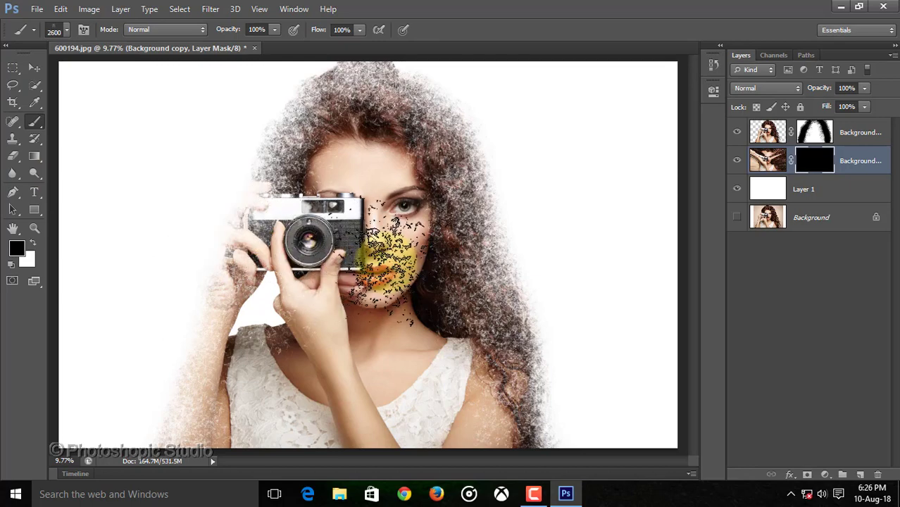
Step: Enlarge the splatter brush to 5000 px and make white the foreground color
key(bracketright)
key(bracketright)
key(bracketright)
key(bracketright)
key(bracketright)
key(bracketright)
key(bracketright)
key(bracketright)
key(bracketright)
key(bracketright)
key(bracketright)
key(bracketright)
key(bracketright)
key(bracketright)
key(bracketright)
key(bracketright)
key(bracketright)
key(bracketright)
key(bracketright)
key(bracketright)
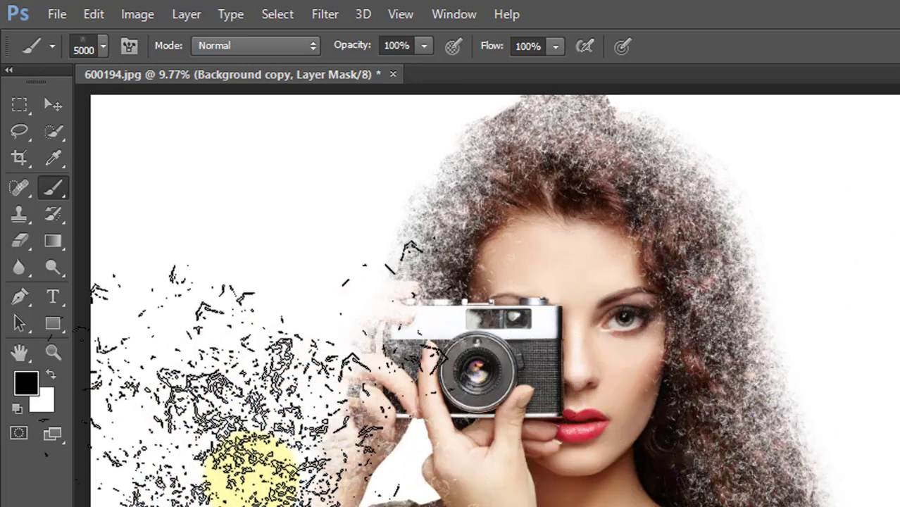
click(53, 369)
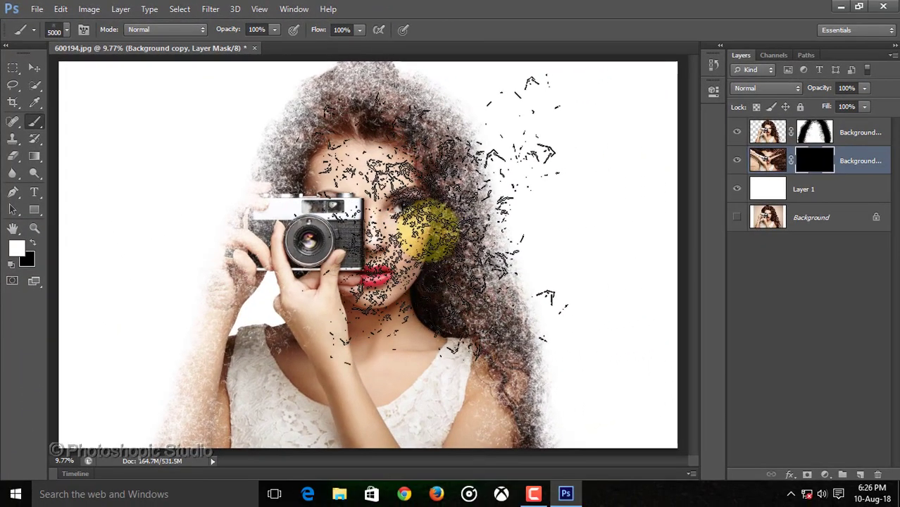
Step: Paint white splatter on the Background copy mask over the hair and left arm, using 3300 px beside the upper-left hair
click(427, 231)
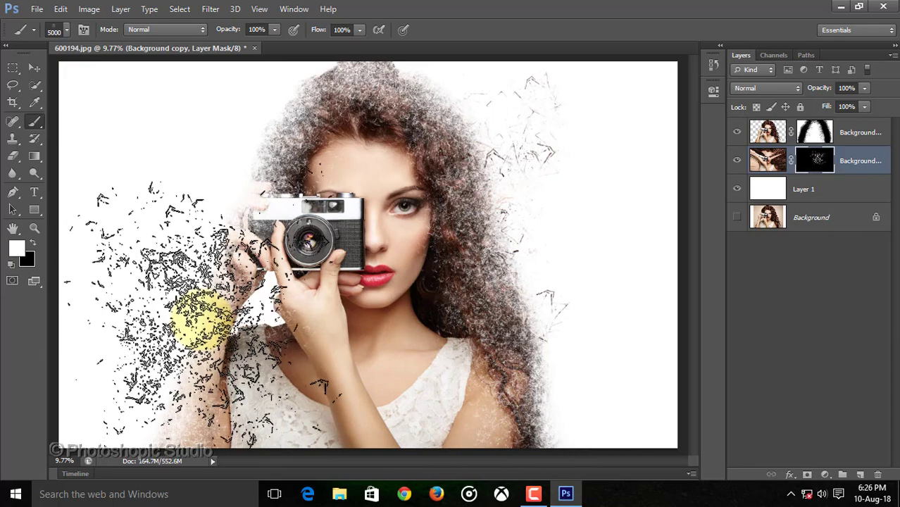
mouse_move(208, 338)
mouse_down()
mouse_move(291, 345)
mouse_move(300, 278)
mouse_move(271, 158)
mouse_up()
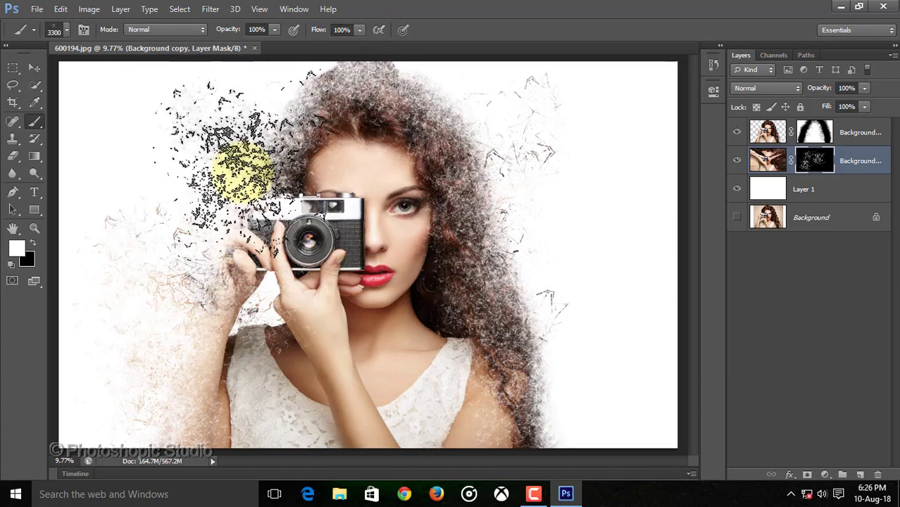
click(242, 173)
key([)
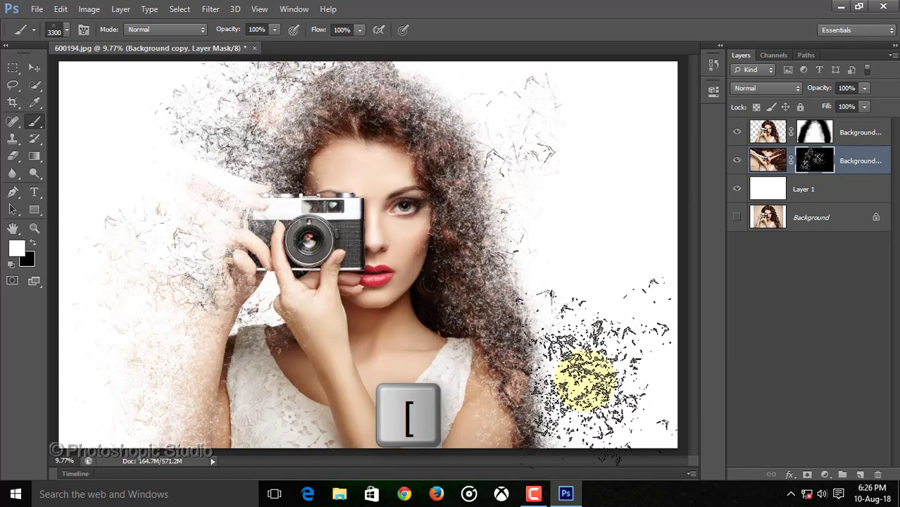
Step: Enlarge the splatter brush to 5000 px and paint white particles on the mask across the right side and upper-left background
key(])
key(])
key(])
key(])
key(])
key(])
key(])
key(])
key(])
key(])
key(])
key(])
key(])
key(])
key(])
key(])
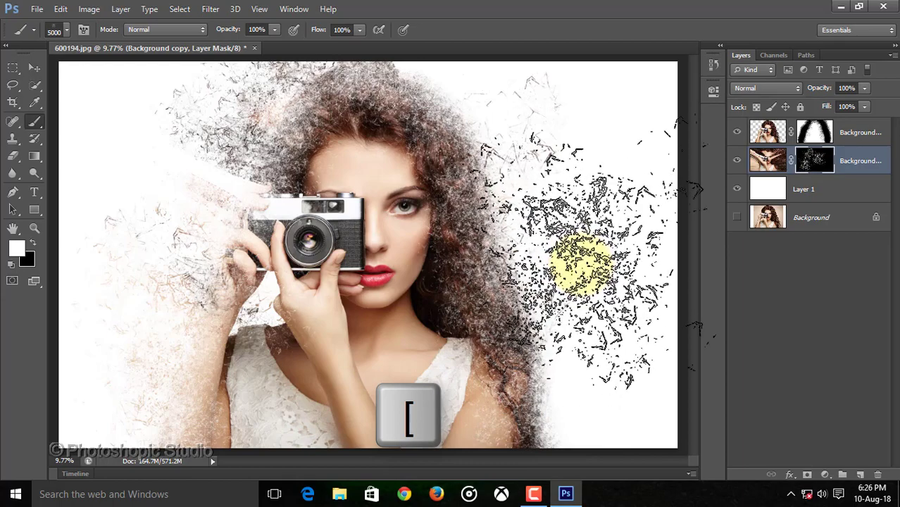
click(584, 256)
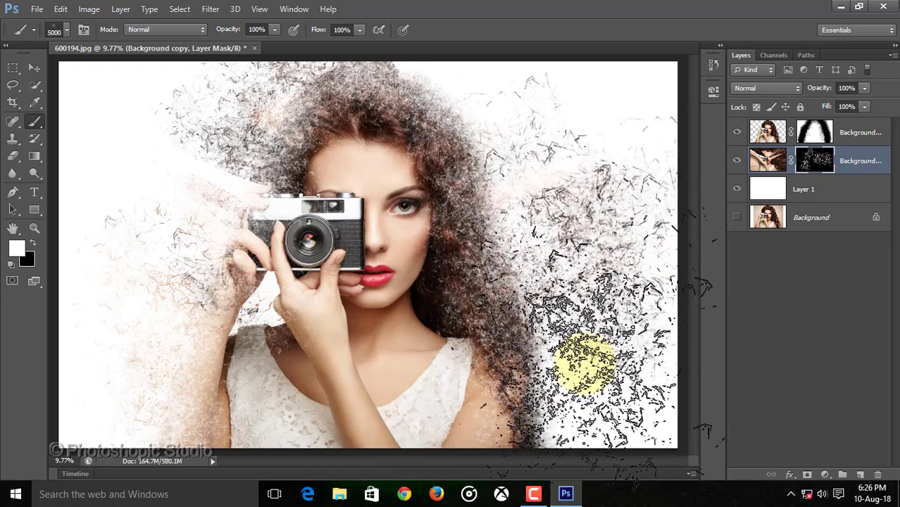
key(])
mouse_move(577, 99)
mouse_down()
mouse_move(597, 204)
mouse_move(638, 350)
mouse_move(601, 380)
mouse_up()
click(604, 380)
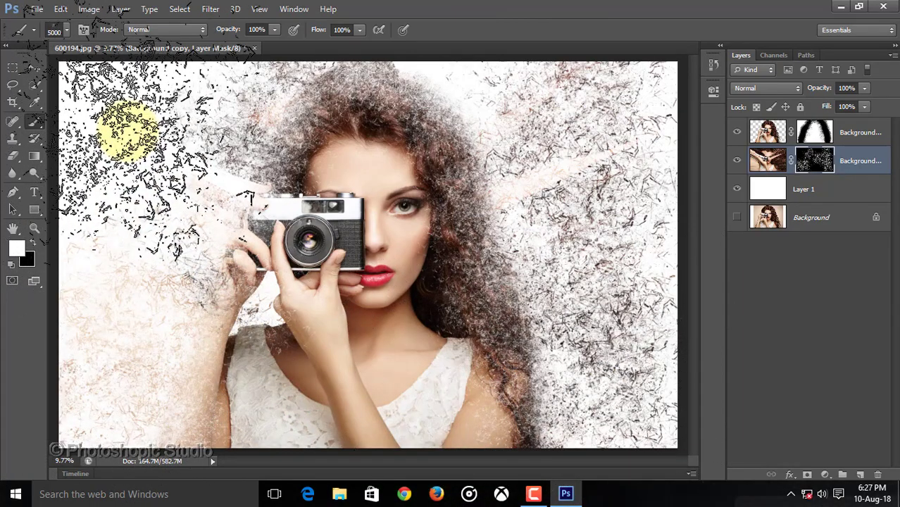
click(151, 156)
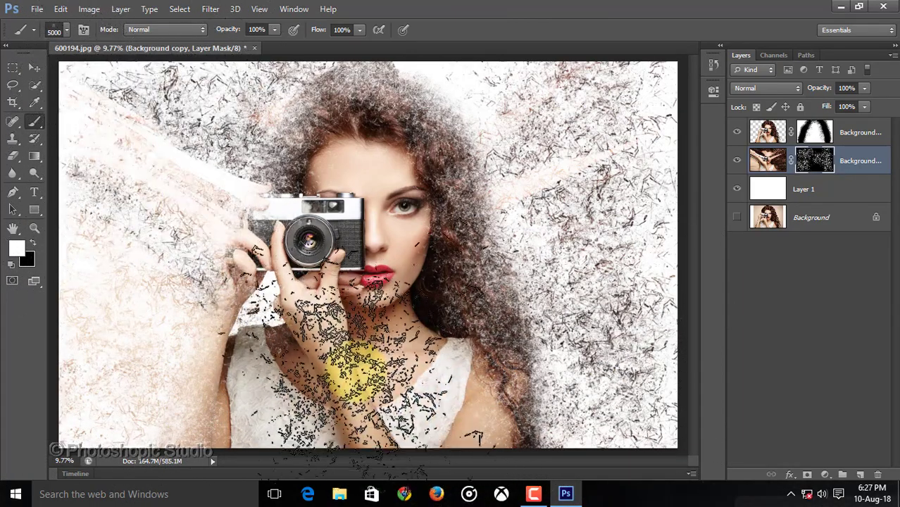
Step: Reduce the splatter brush size to 2300 px for finer particles on the Background copy mask
key(bracketleft)
key(bracketleft)
key(bracketleft)
key(bracketleft)
key(bracketleft)
key(bracketleft)
key(bracketleft)
key(bracketleft)
key(bracketleft)
key(bracketleft)
key(bracketleft)
key(bracketleft)
key(bracketleft)
key(bracketleft)
key(bracketleft)
key(bracketleft)
key(bracketleft)
key(bracketleft)
key(bracketleft)
key(bracketleft)
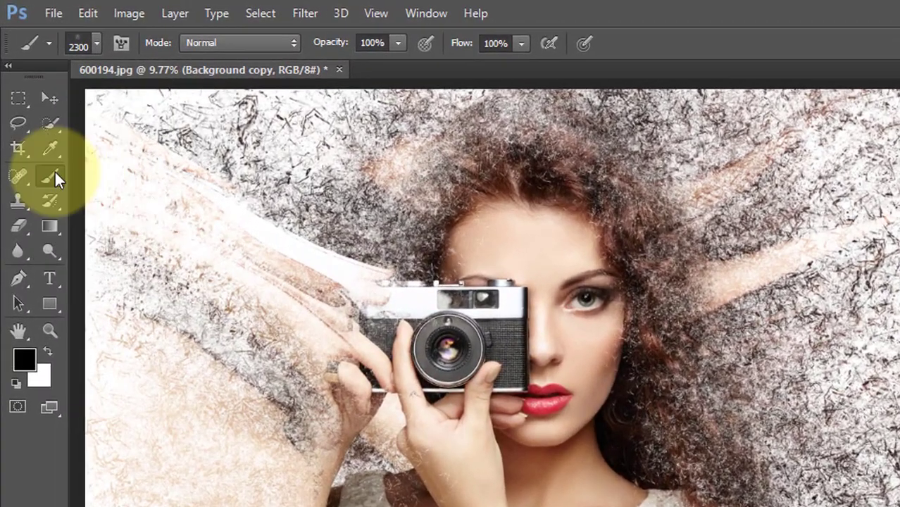
Step: Switch to the Mixer Brush Tool and set its size to 432 px with 0% hardness
right_click(50, 176)
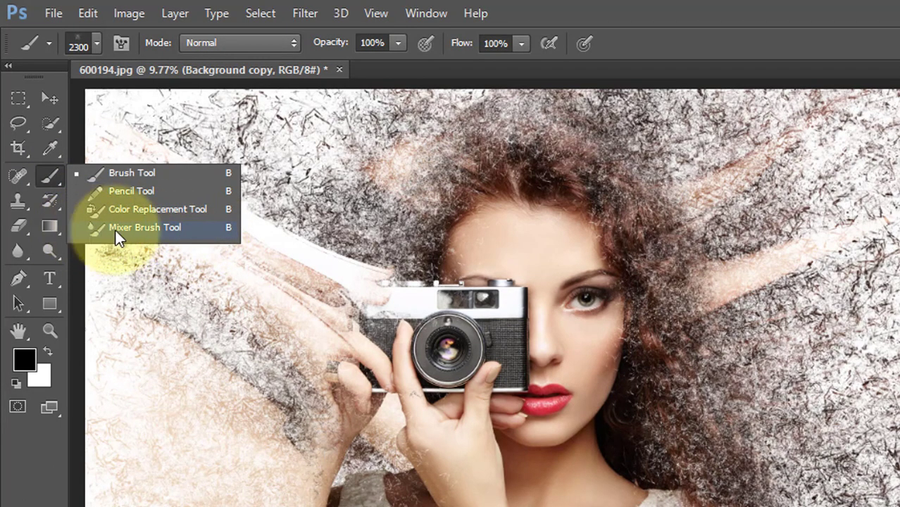
click(172, 229)
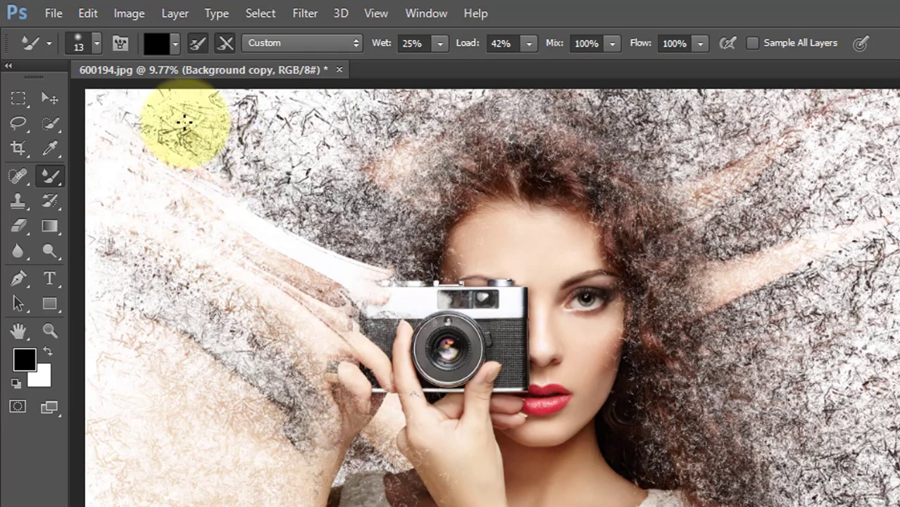
click(96, 44)
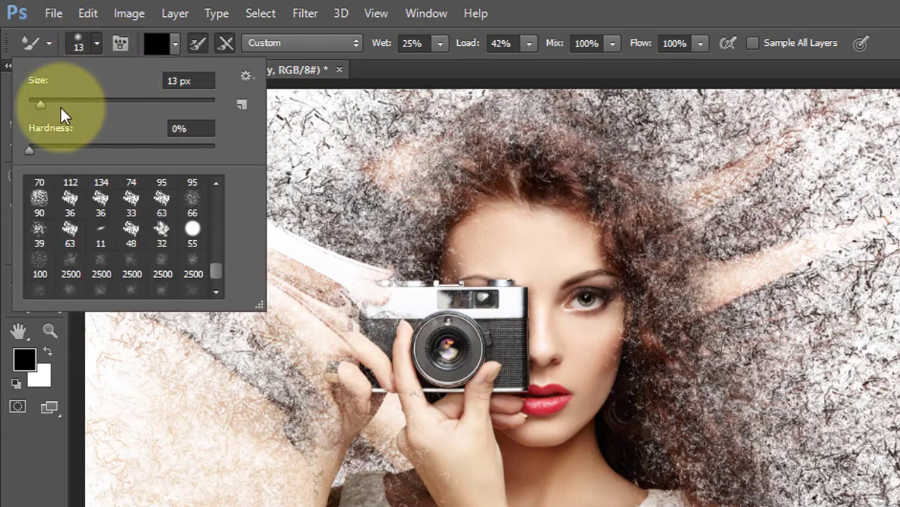
mouse_move(40, 104)
mouse_down()
mouse_move(200, 104)
mouse_move(190, 103)
mouse_up()
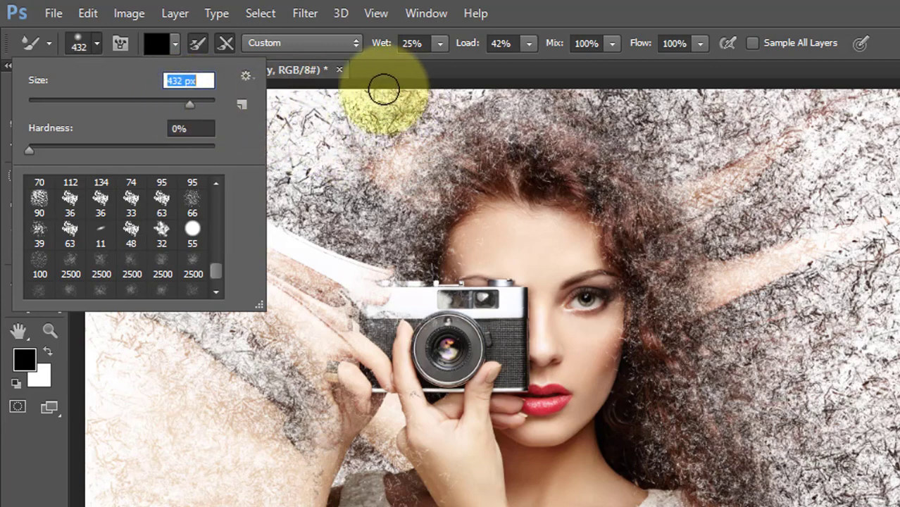
drag(184, 103, 190, 104)
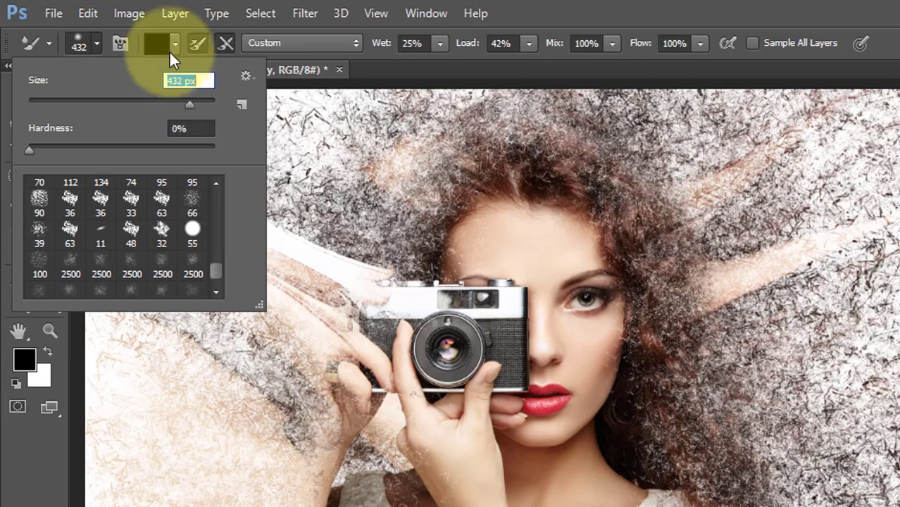
Step: Use 25% Wet, 42% Load, 100% Mix and 100% Flow for the Mixer Brush
click(425, 44)
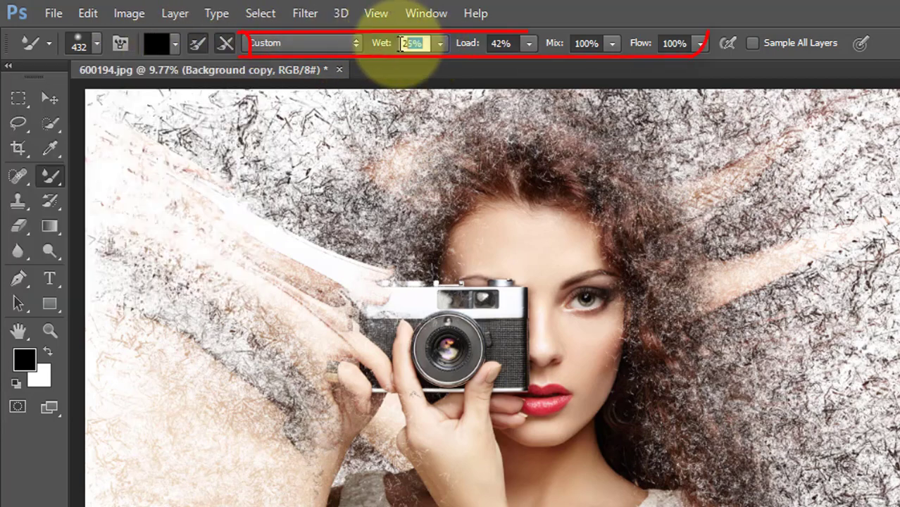
click(514, 45)
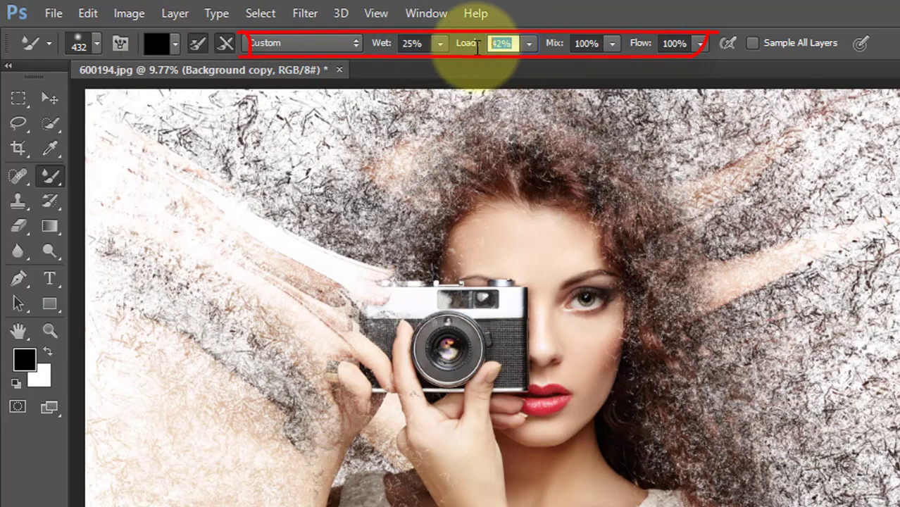
click(598, 45)
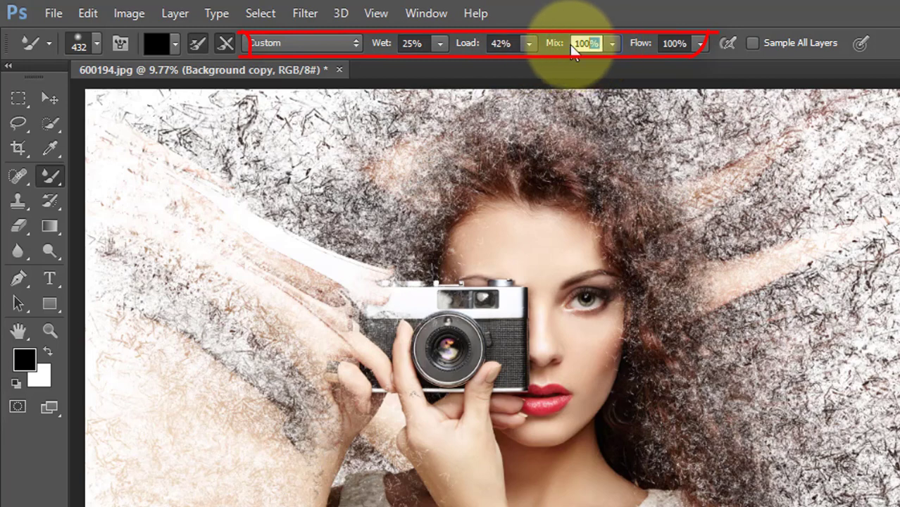
click(685, 44)
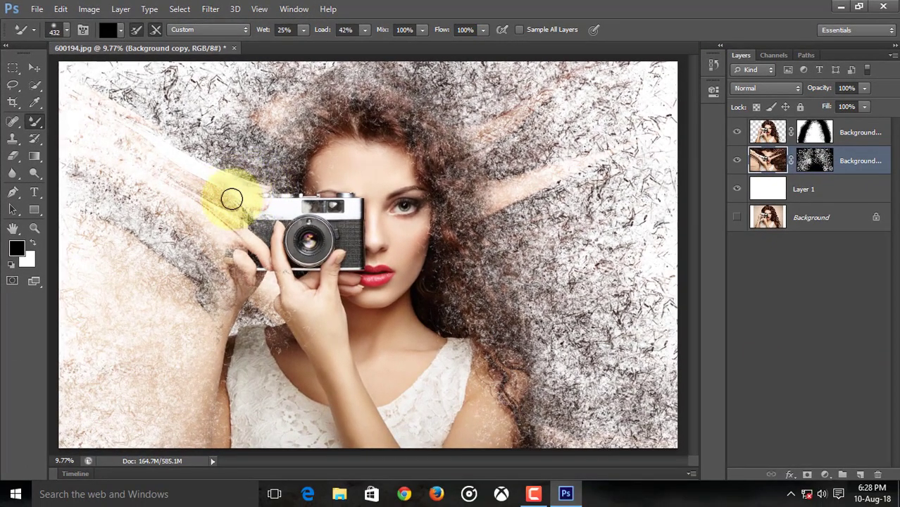
Step: Blend the distorted Background copy layer with the Mixer Brush, enlarged to 800 px, beside the left hand and along the right hair
drag(266, 190, 225, 196)
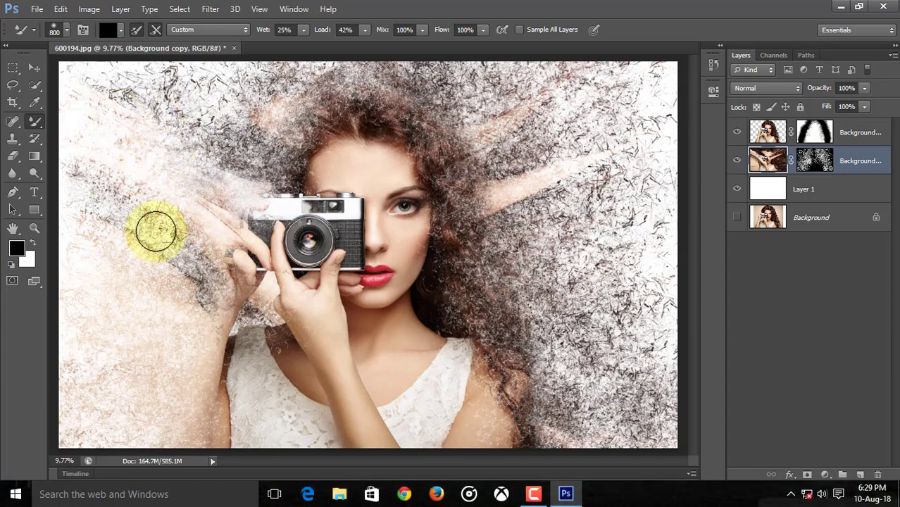
mouse_move(223, 213)
mouse_down()
mouse_move(217, 275)
mouse_move(254, 187)
mouse_up()
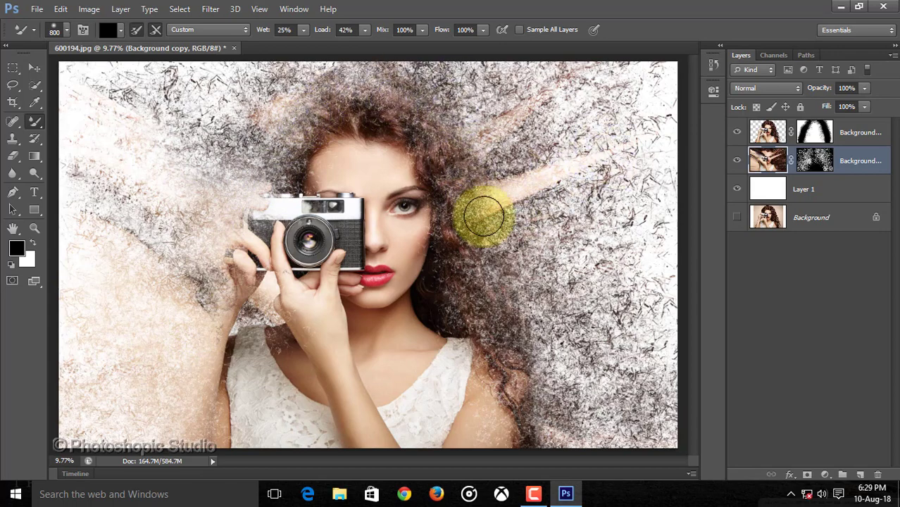
mouse_move(484, 215)
mouse_down()
mouse_move(566, 170)
mouse_move(506, 349)
mouse_up()
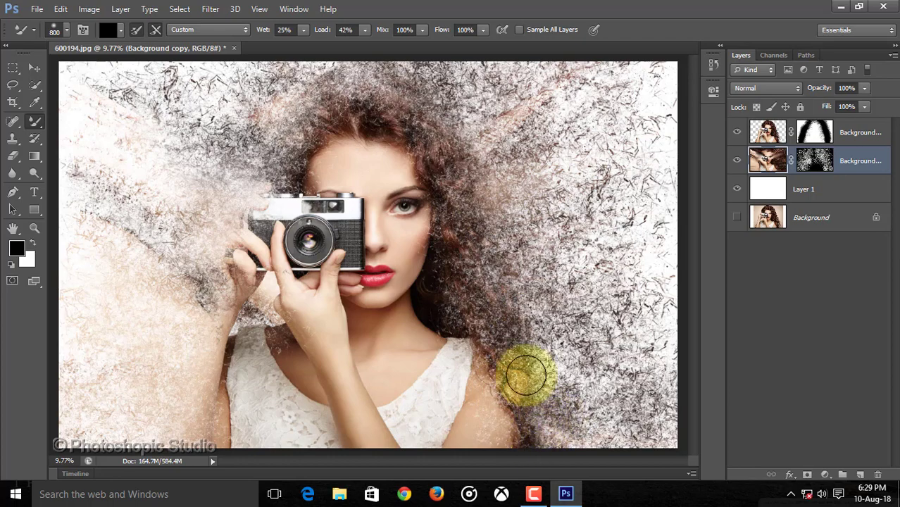
drag(528, 353, 536, 296)
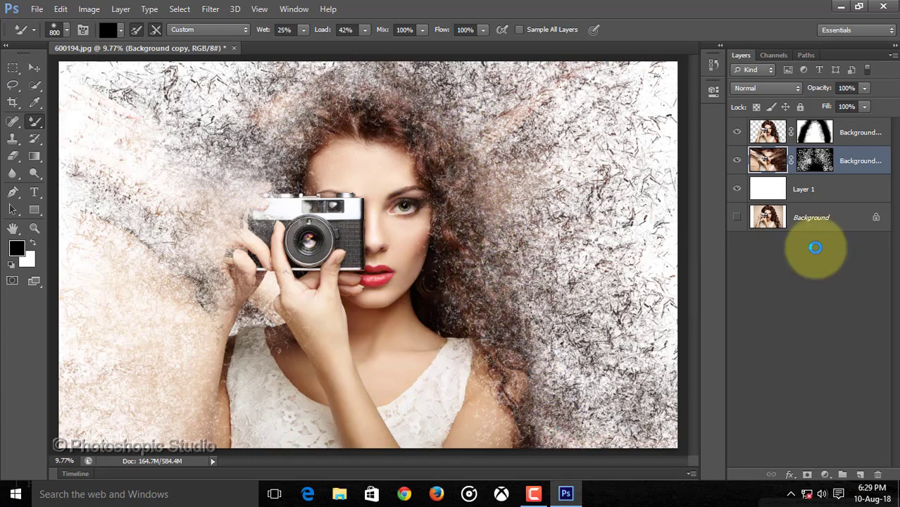
Step: Target the Background copy layer's mask, set white as the foreground color and switch to the Brush Tool
click(837, 162)
click(818, 161)
key(x)
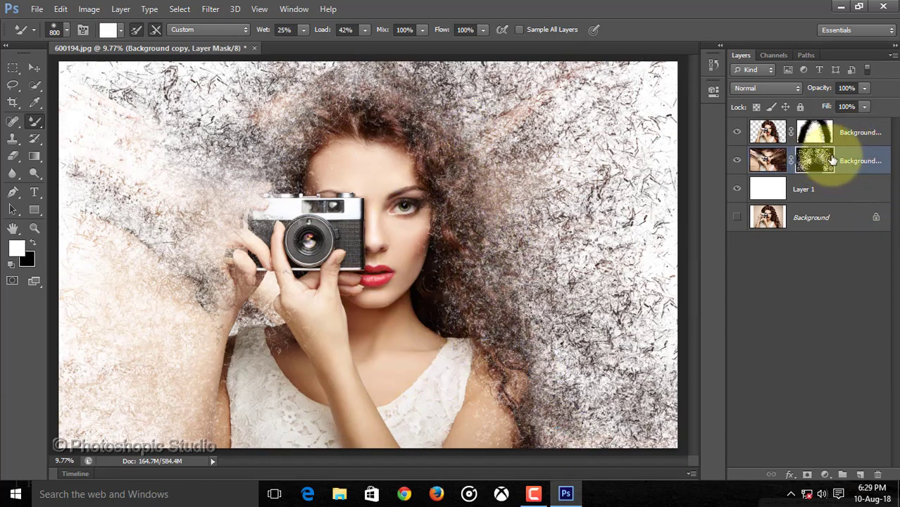
right_click(35, 121)
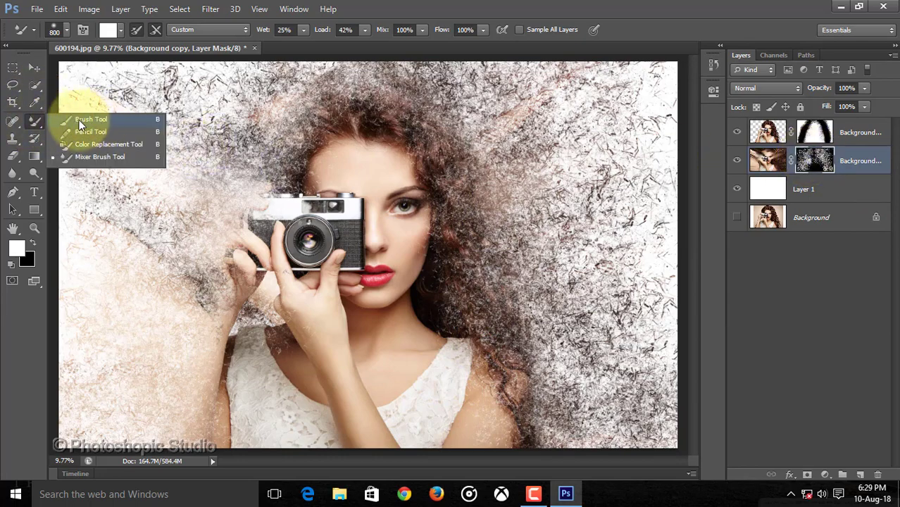
click(83, 120)
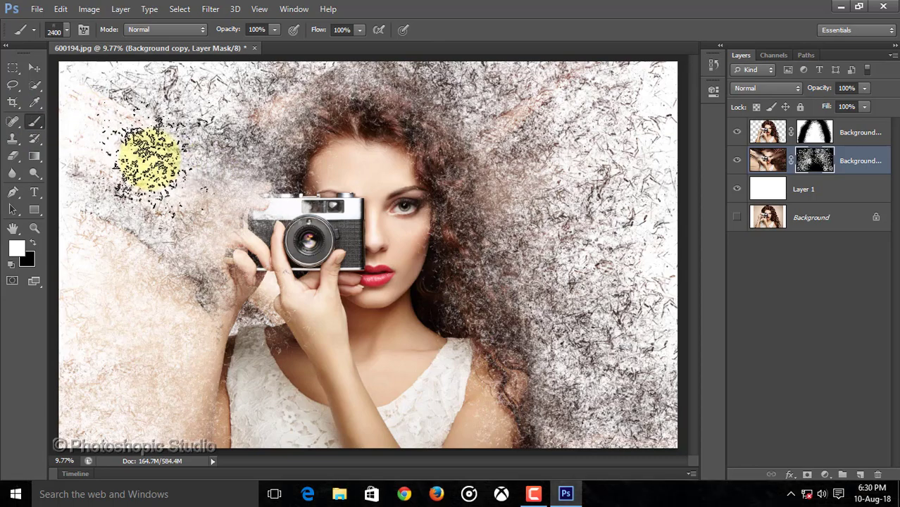
Step: Enlarge the splatter brush to 3400 px and reveal more white-painted particles on the Background copy mask around the woman
key(bracketright)
key(bracketright)
key(bracketright)
key(bracketright)
key(bracketright)
key(bracketright)
key(bracketright)
key(bracketright)
key(bracketright)
key(bracketright)
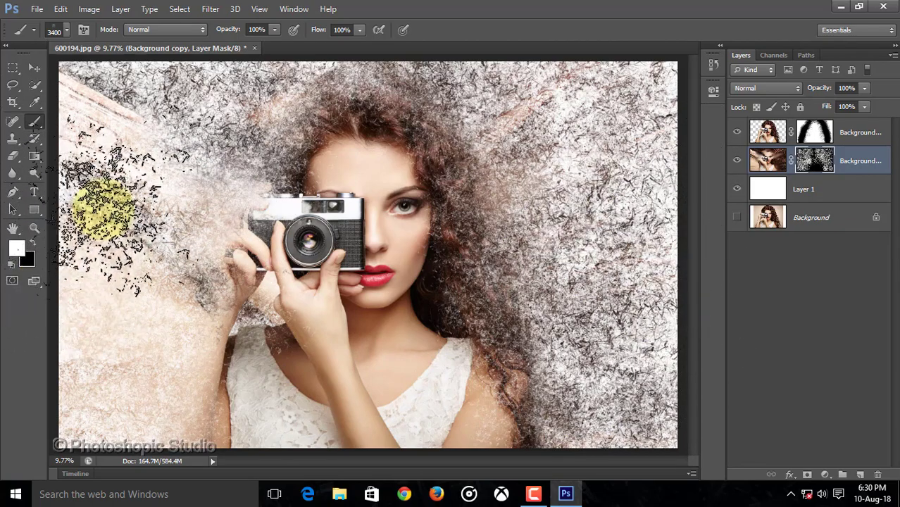
Step: Blend the upper-left streaks of the Background copy layer's image with the 800 px Mixer Brush
right_click(36, 120)
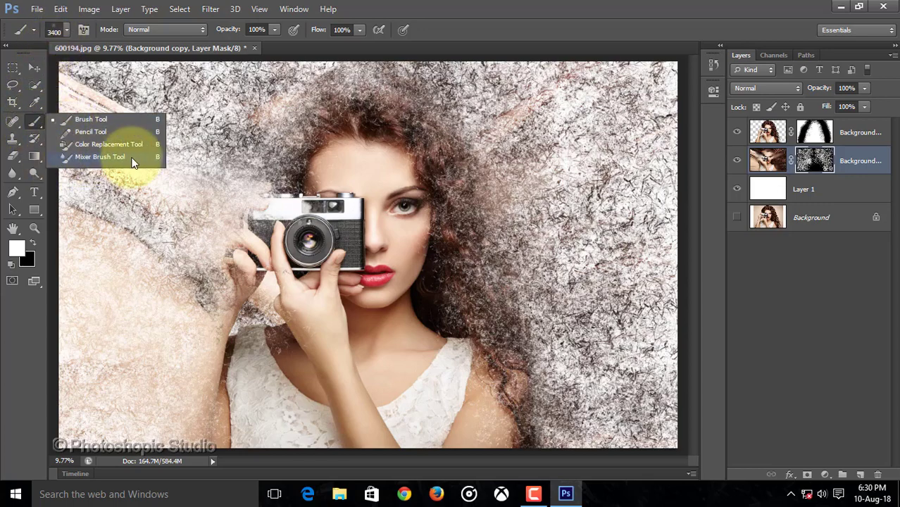
click(93, 157)
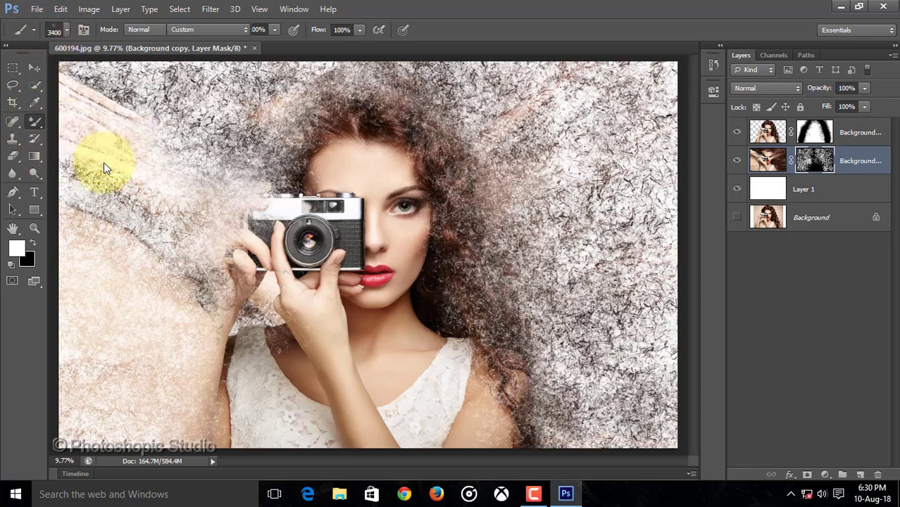
click(767, 160)
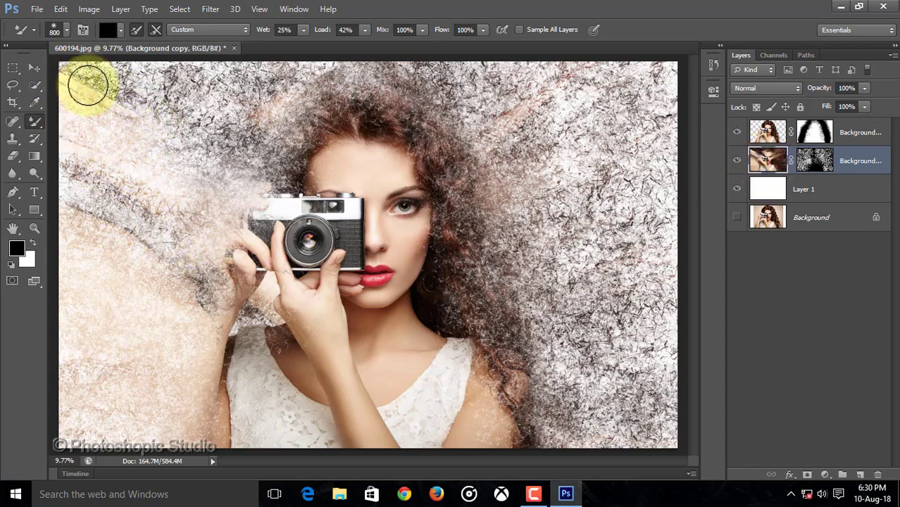
mouse_move(88, 85)
mouse_down()
mouse_move(70, 177)
mouse_move(81, 202)
mouse_move(118, 257)
mouse_move(161, 254)
mouse_move(104, 213)
mouse_move(153, 239)
mouse_up()
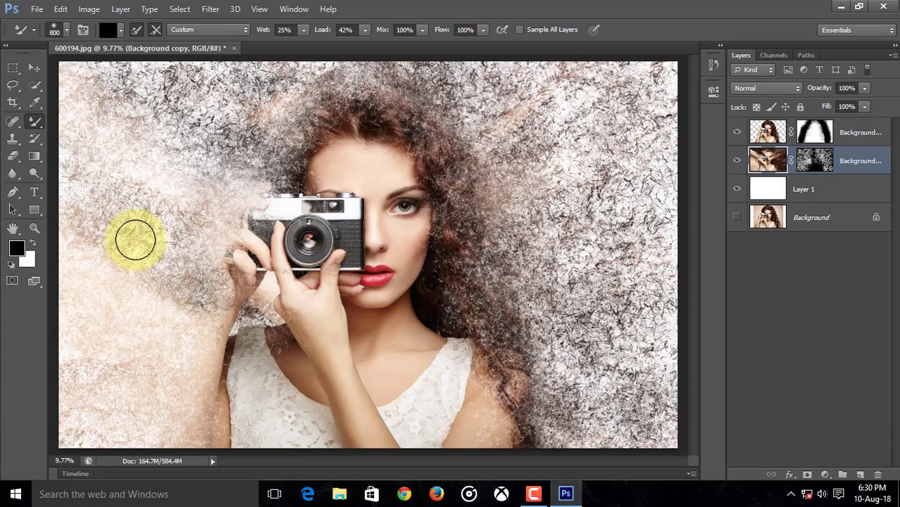
Step: Switch to the Move Tool, deselect the layers and place ice-2360348_1920.jpg in the document
click(26, 63)
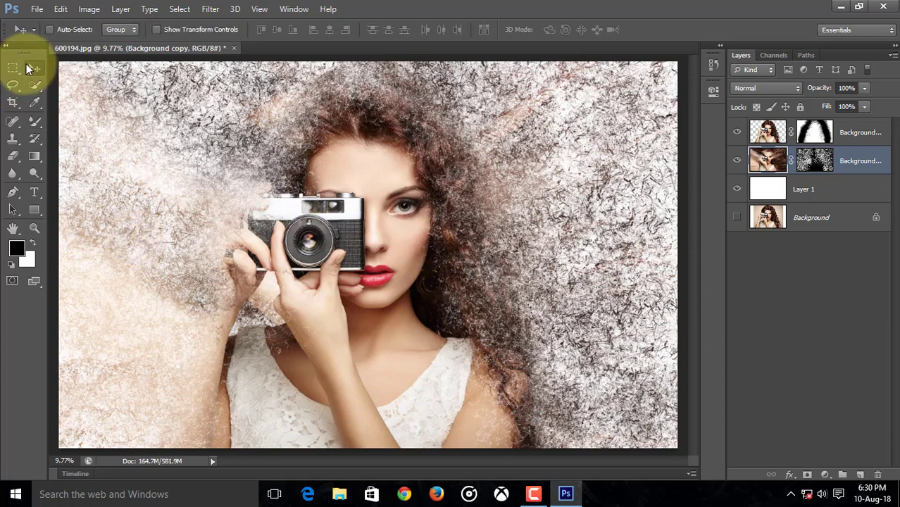
click(796, 333)
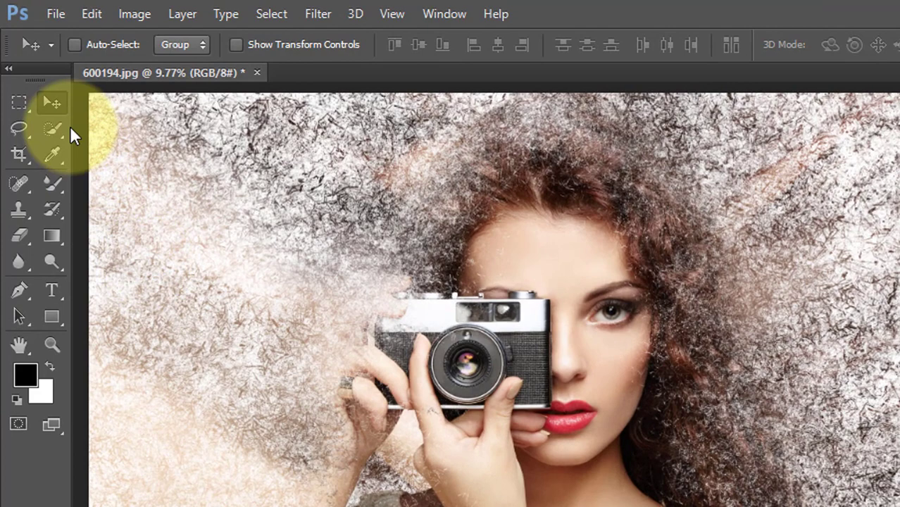
click(56, 16)
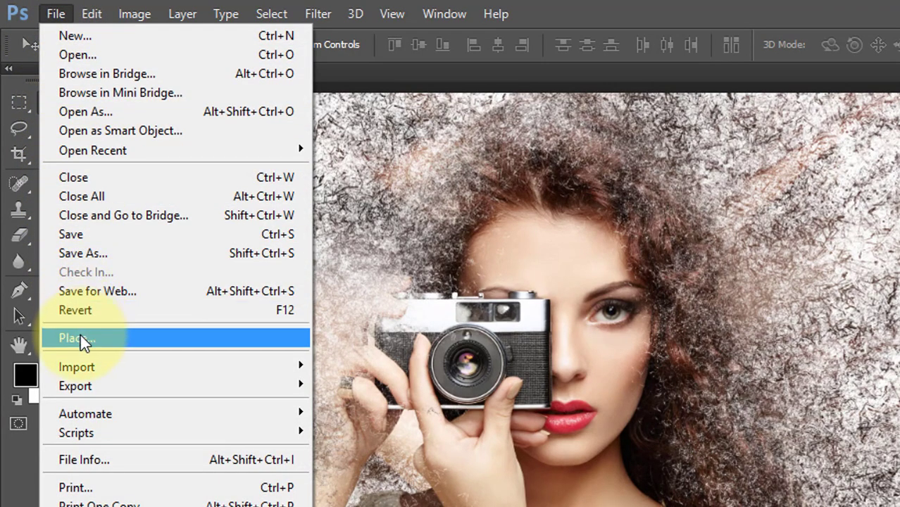
click(231, 342)
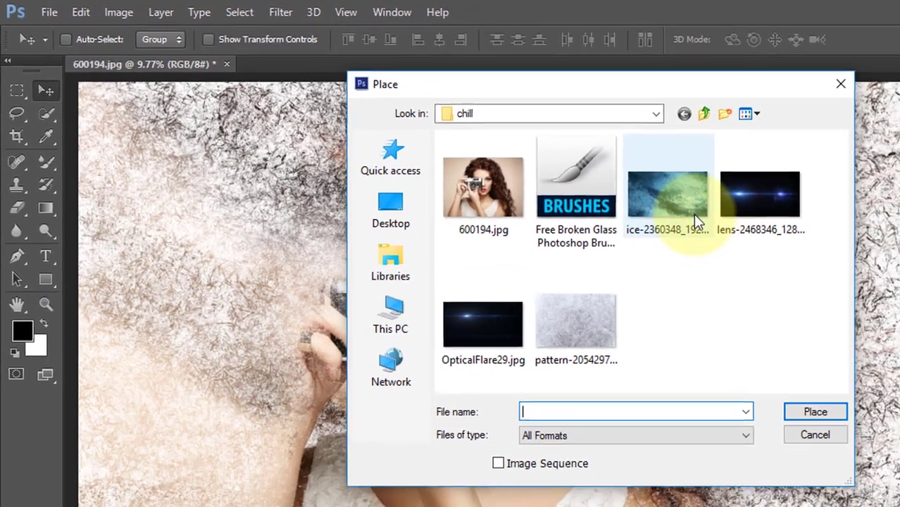
click(752, 218)
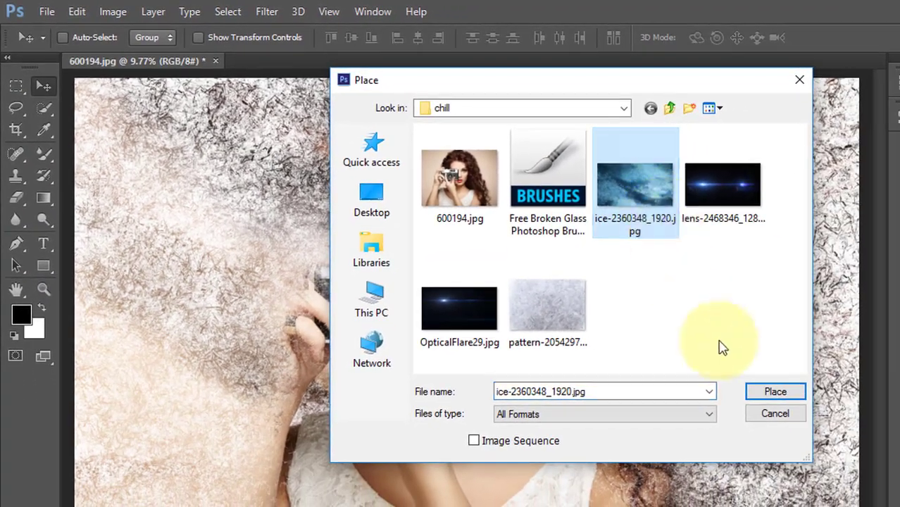
click(786, 399)
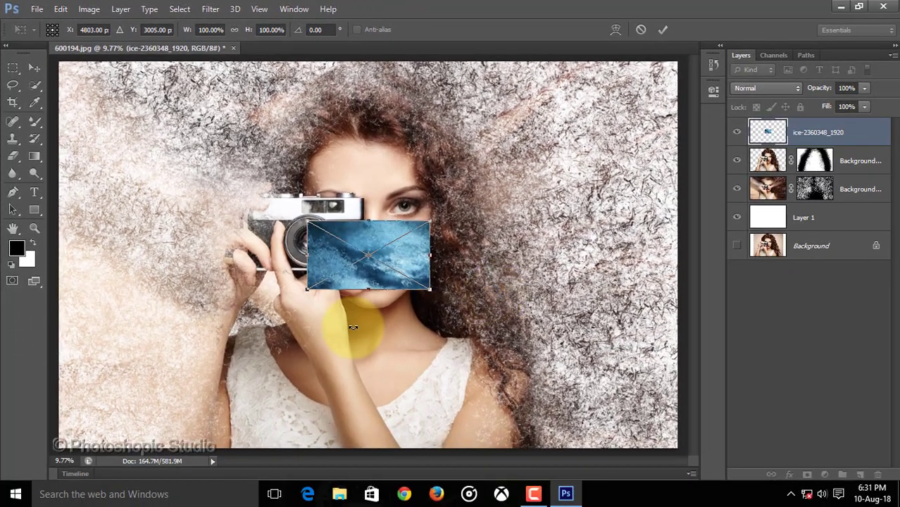
Step: Stretch the placed ice image to about 508% width and 565% height so it covers the whole canvas
drag(429, 289, 672, 468)
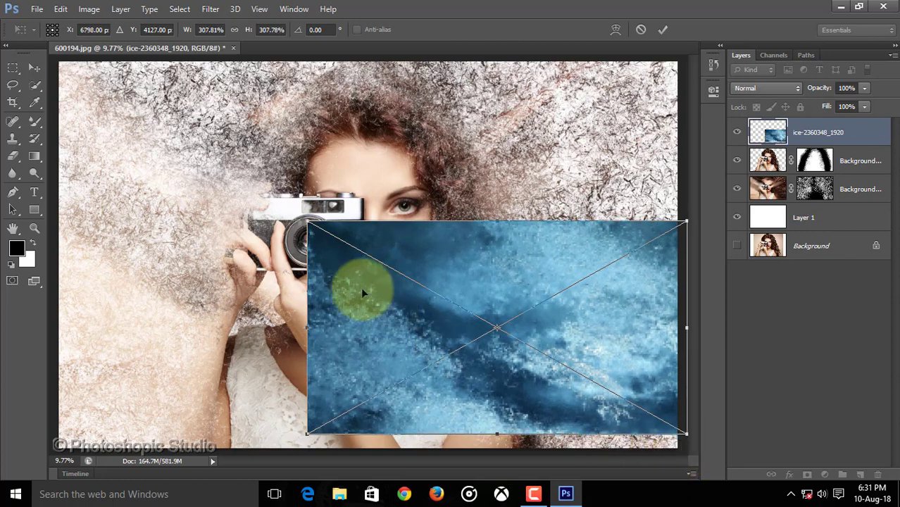
drag(305, 222, 56, 121)
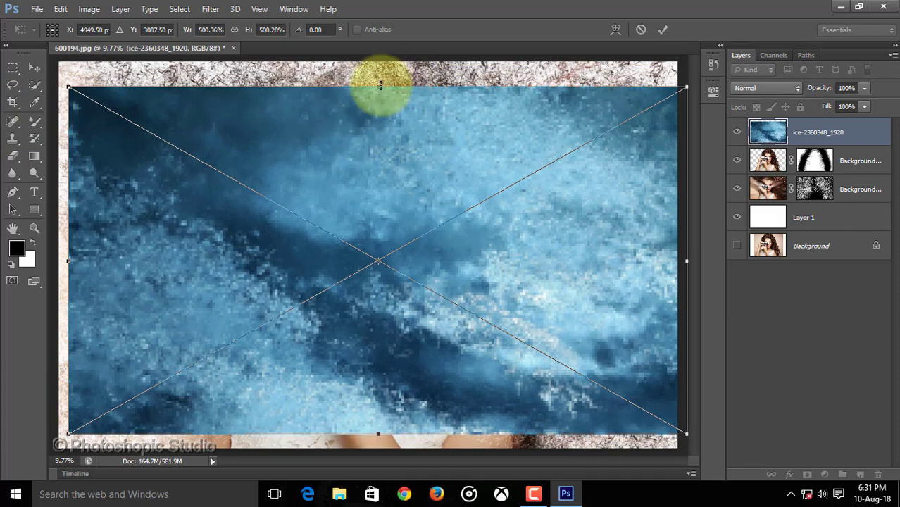
drag(380, 84, 374, 62)
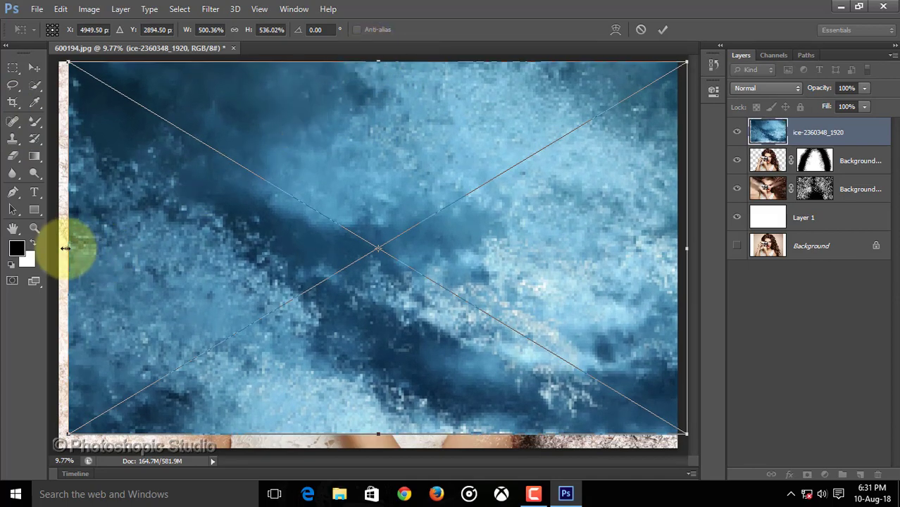
drag(64, 247, 60, 248)
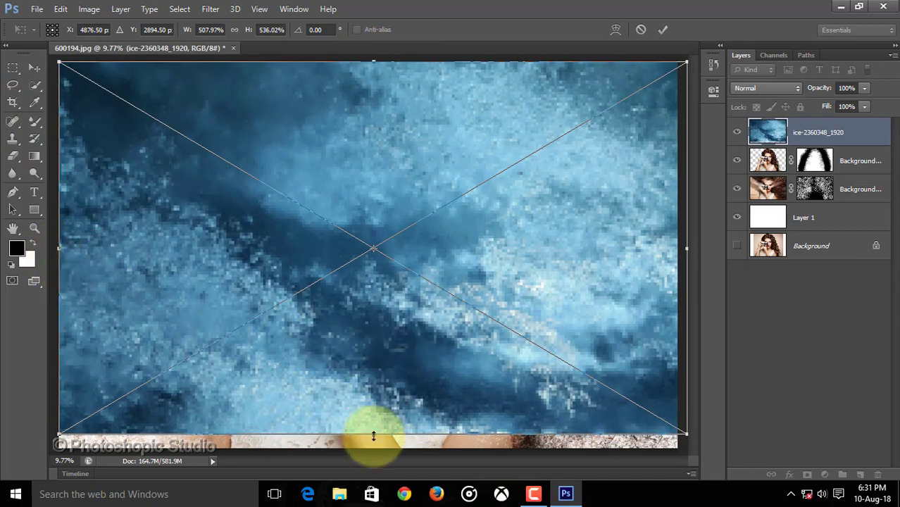
drag(373, 434, 373, 452)
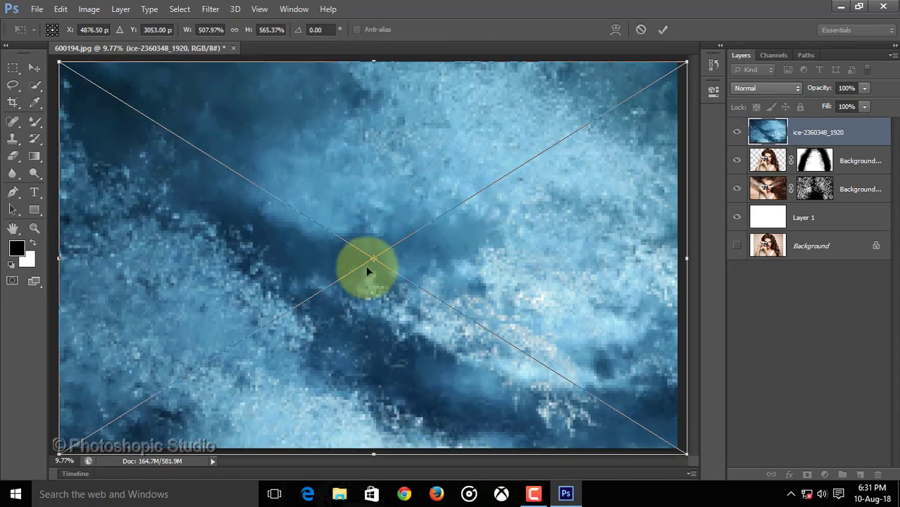
click(663, 30)
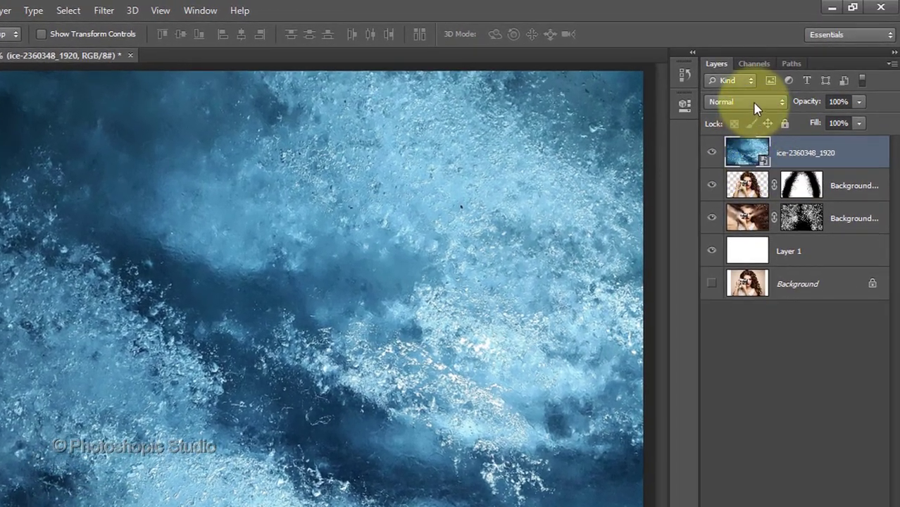
Step: Set the ice layer's blend mode to Overlay and move it below the Background copy 2 layer
click(772, 89)
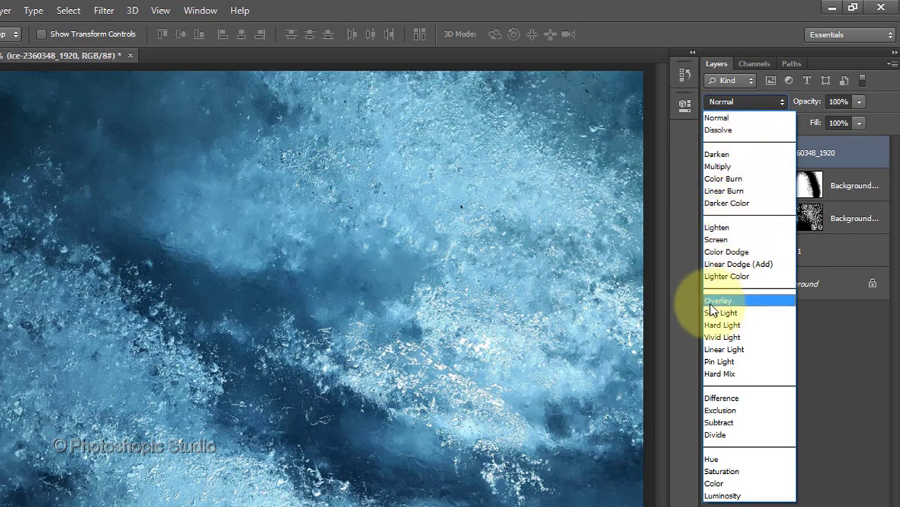
click(730, 304)
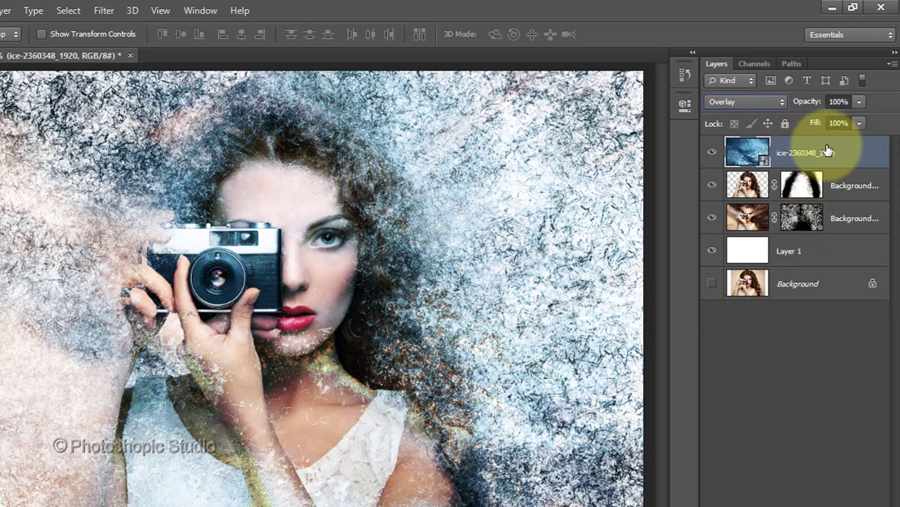
drag(827, 152, 820, 191)
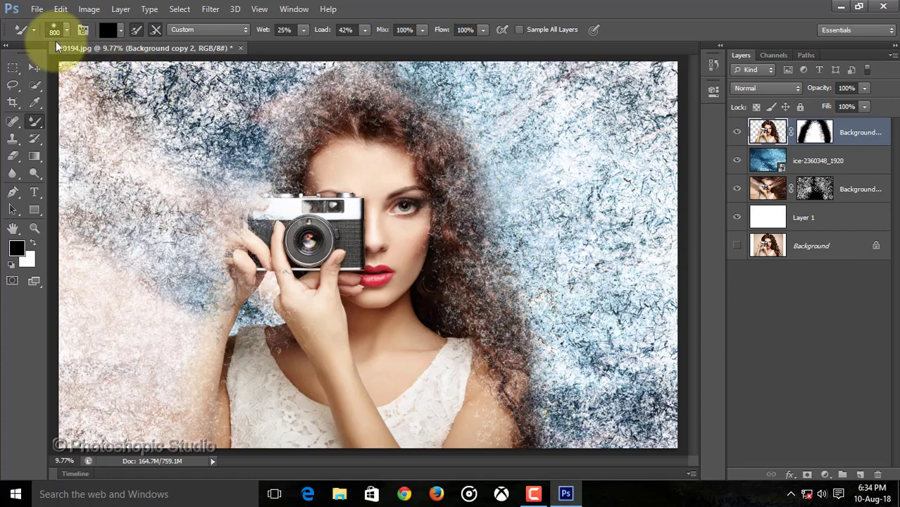
Step: Place pattern-2054297_1920.jpg above the Background copy 2 layer
click(36, 10)
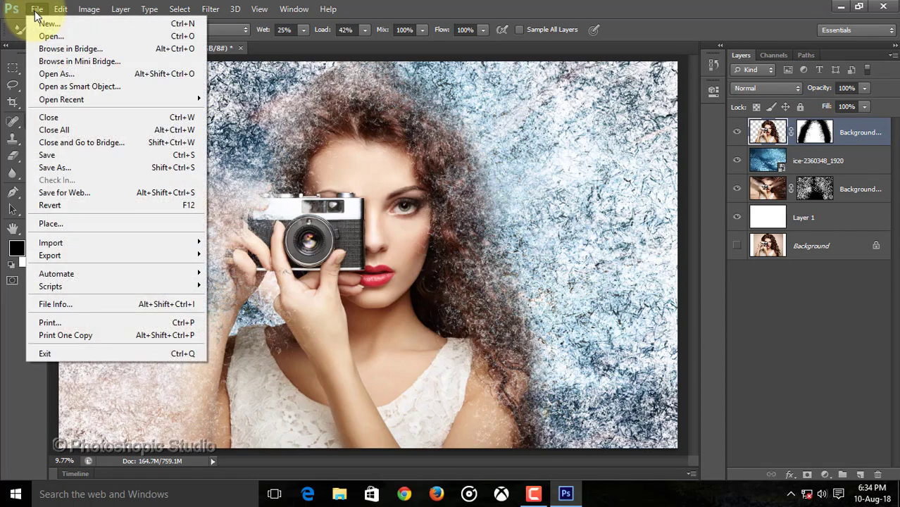
click(69, 225)
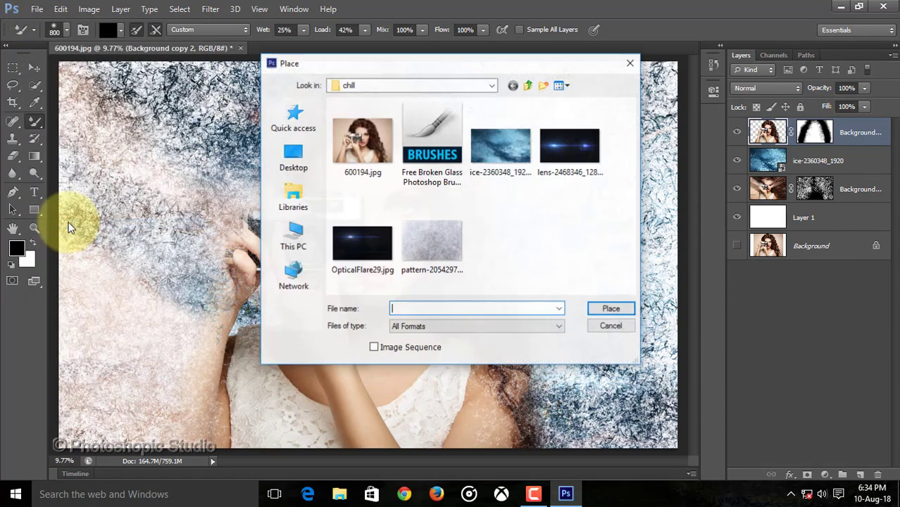
click(428, 232)
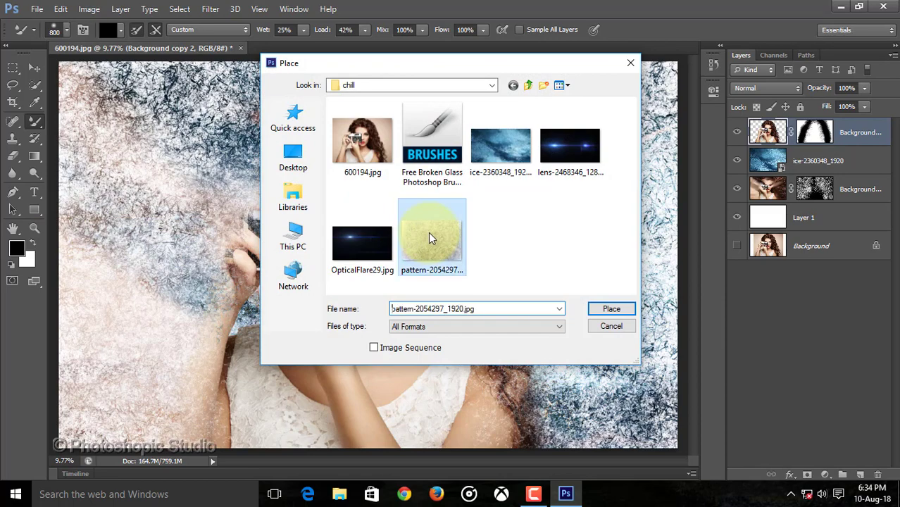
click(612, 309)
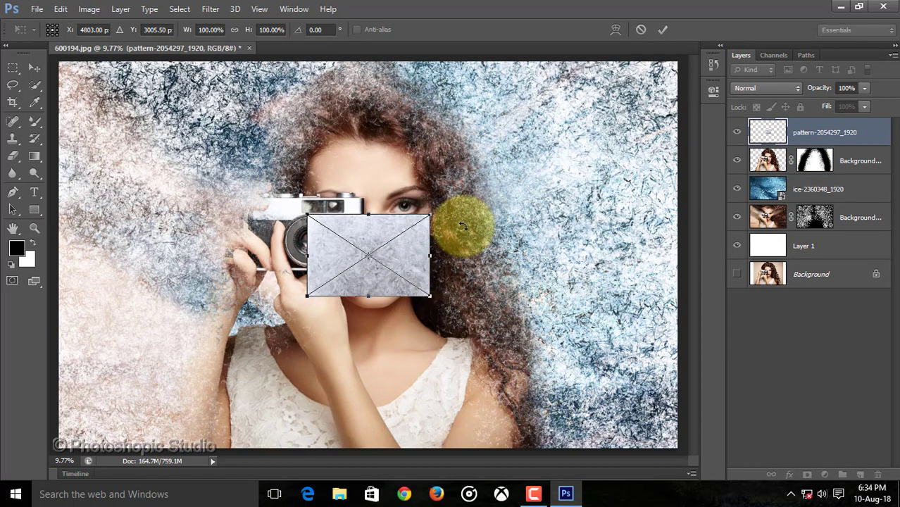
Step: Move the placed pattern image over the camera body and scale it down to about 69%
key(ctrl+plus)
key(ctrl+plus)
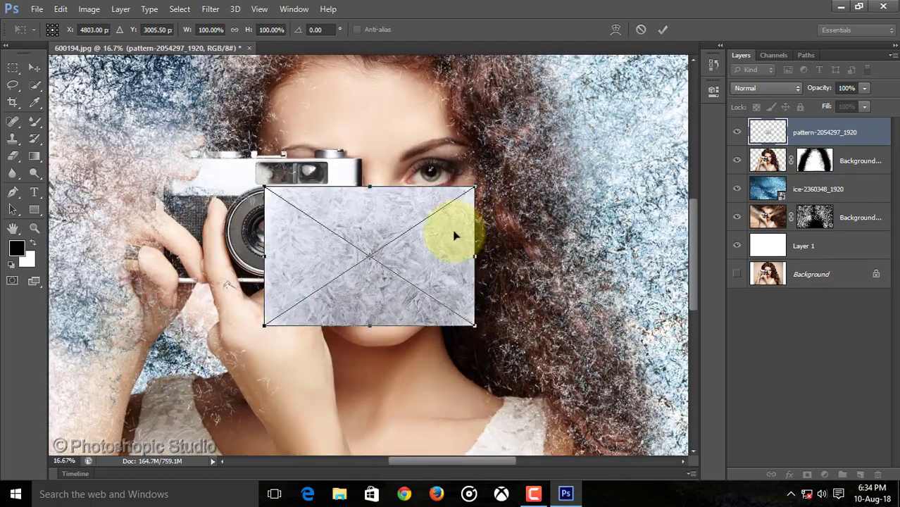
drag(443, 248, 330, 216)
drag(365, 297, 299, 252)
drag(290, 221, 307, 243)
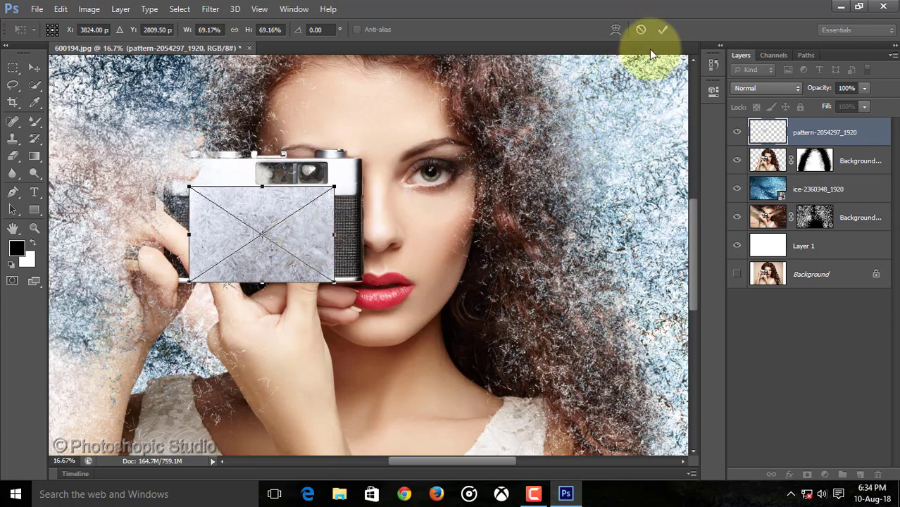
click(663, 30)
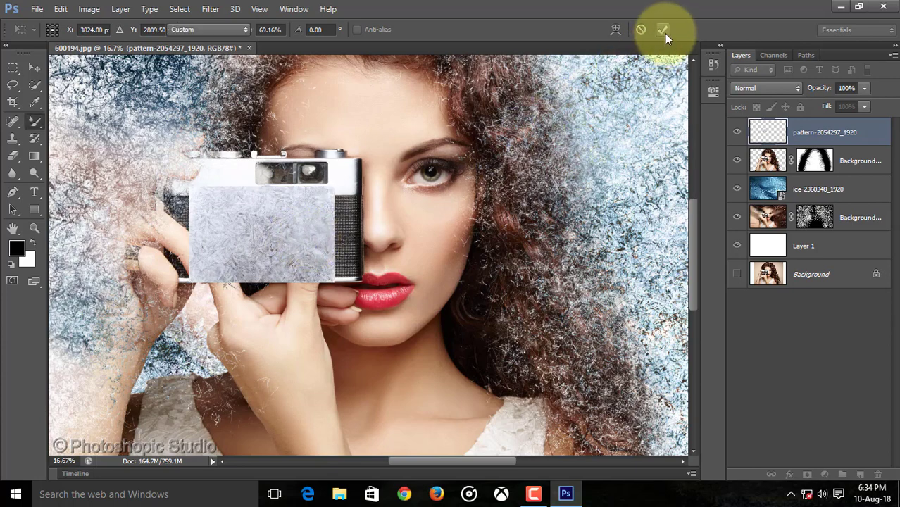
Step: Add a layer mask to the pattern layer and invert it to black
click(807, 477)
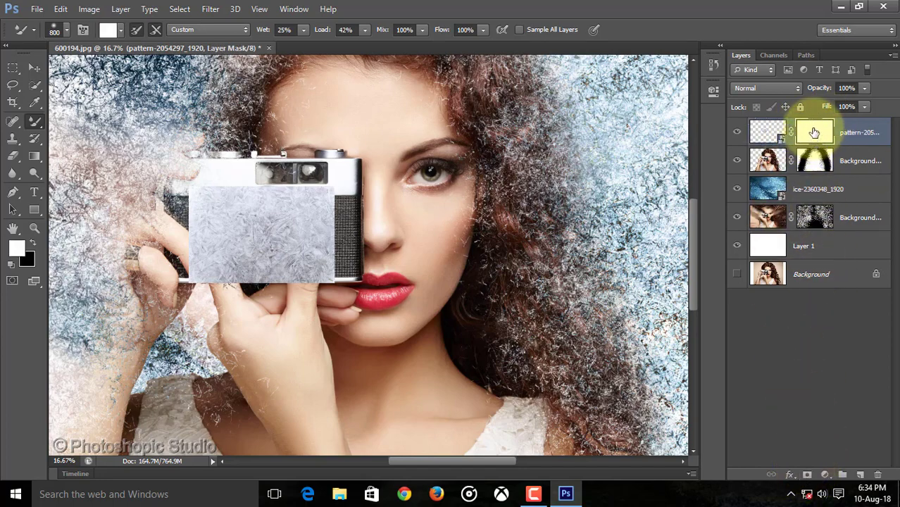
key(ctrl+i)
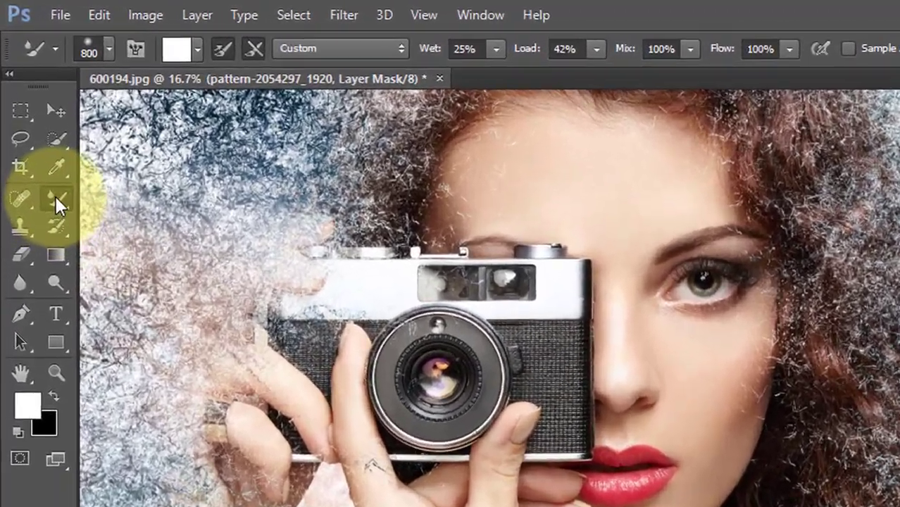
Step: Paint white on the pattern layer's mask with a soft round 175 px brush to reveal the frost over the camera lens
click(55, 198)
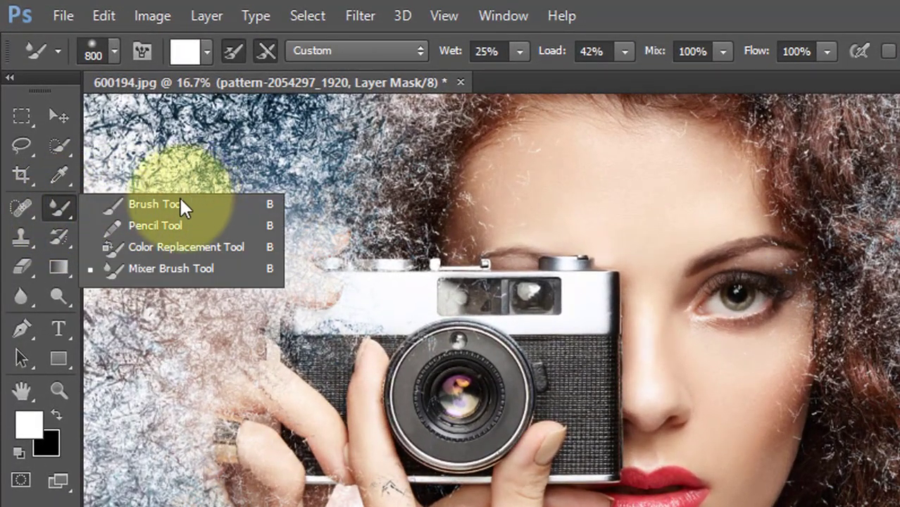
click(154, 204)
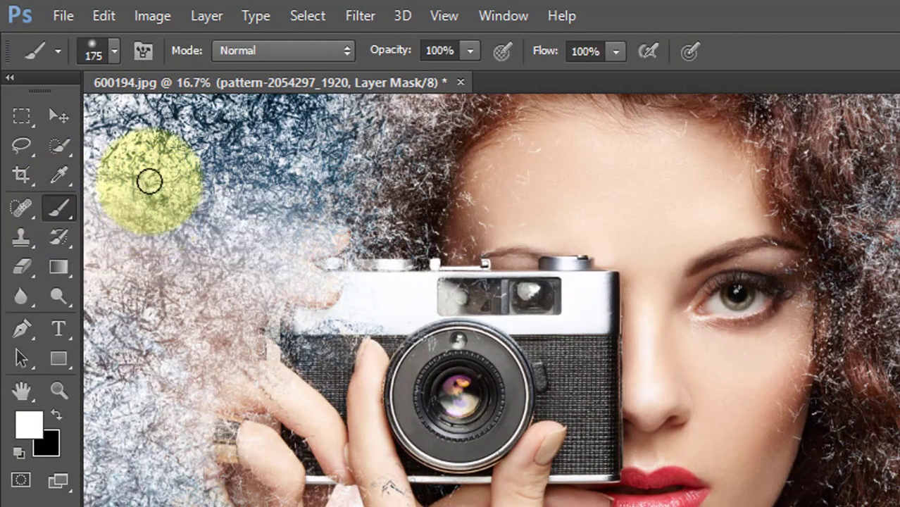
click(112, 52)
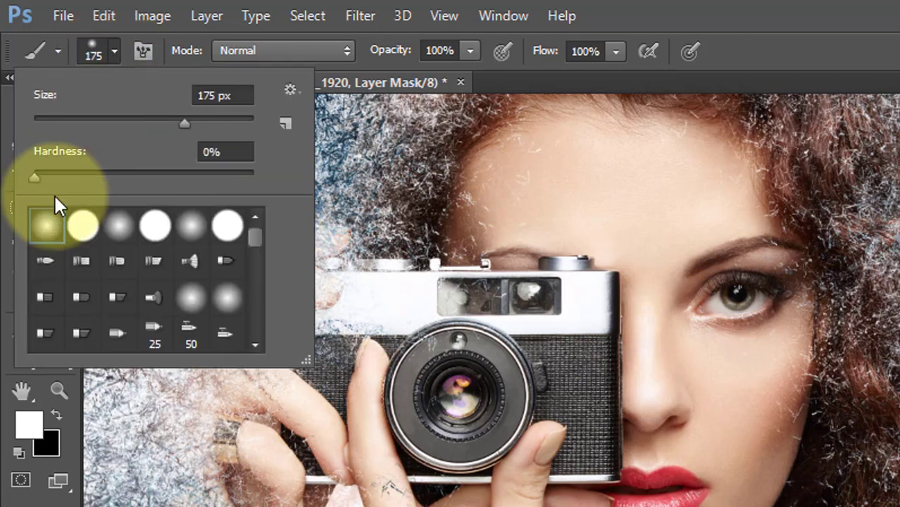
double_click(47, 225)
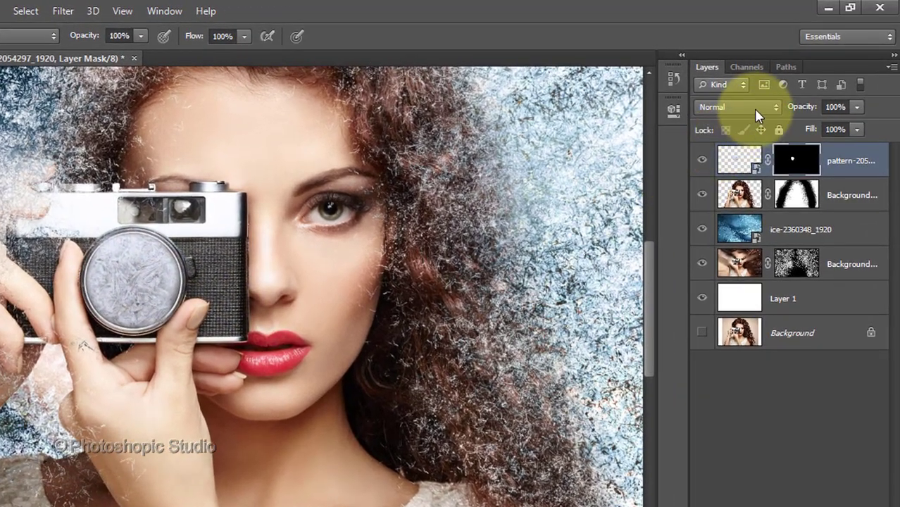
Step: Set the pattern layer's blend mode to Overlay and fit the whole image in the window
click(756, 111)
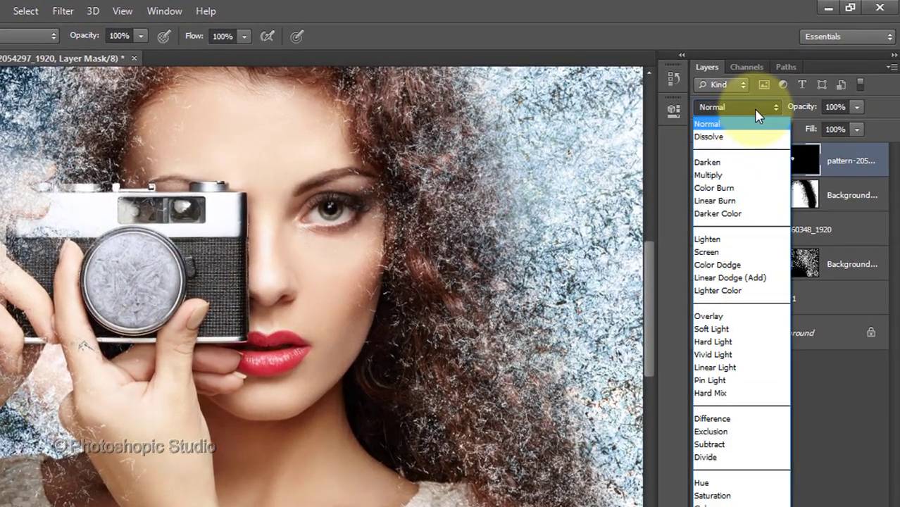
click(732, 318)
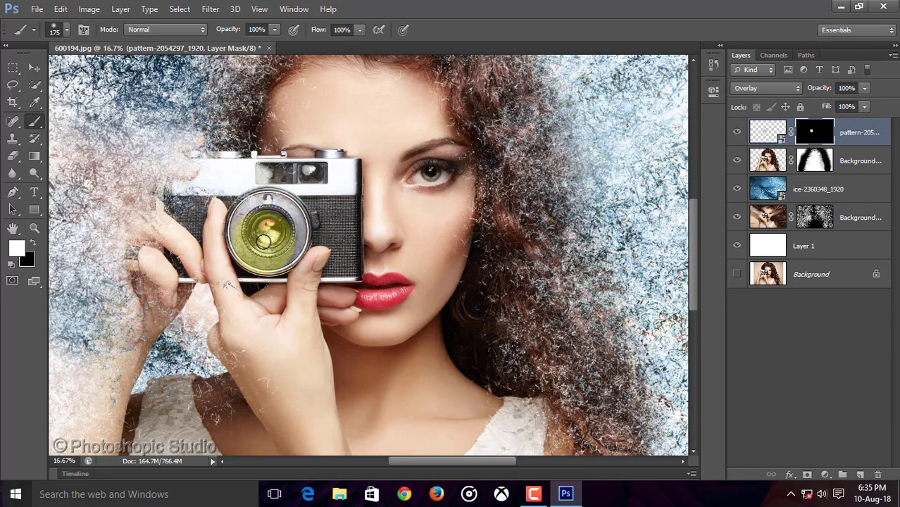
key(ctrl+0)
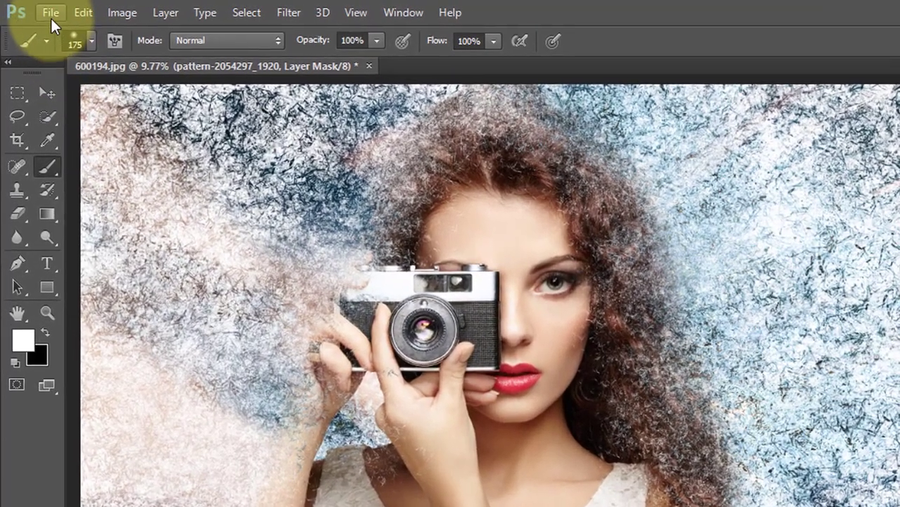
Step: Place the lens-2468346_1280 flare image above the pattern layer at its default size and position
click(51, 14)
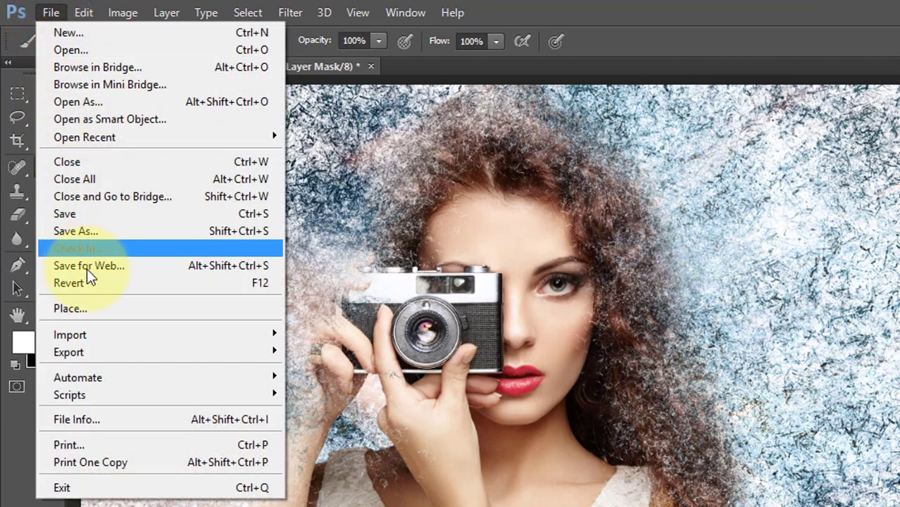
click(113, 311)
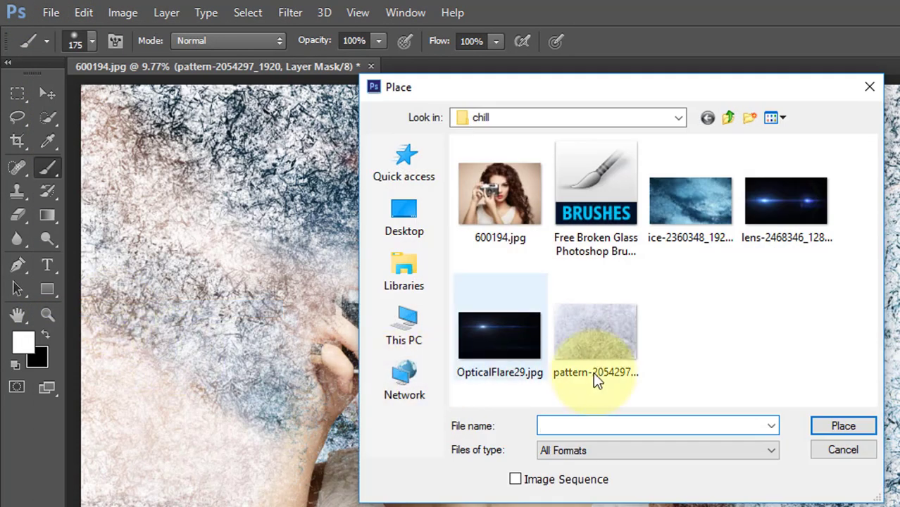
click(801, 198)
click(843, 426)
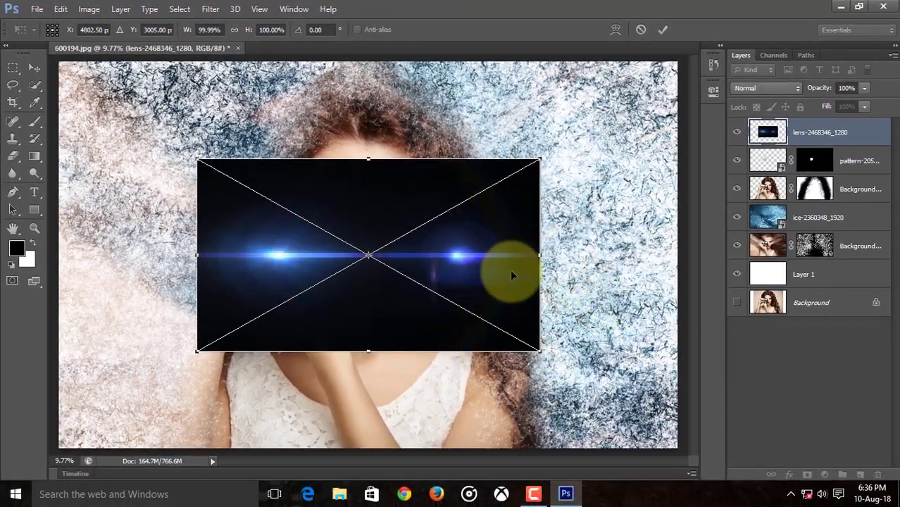
click(661, 30)
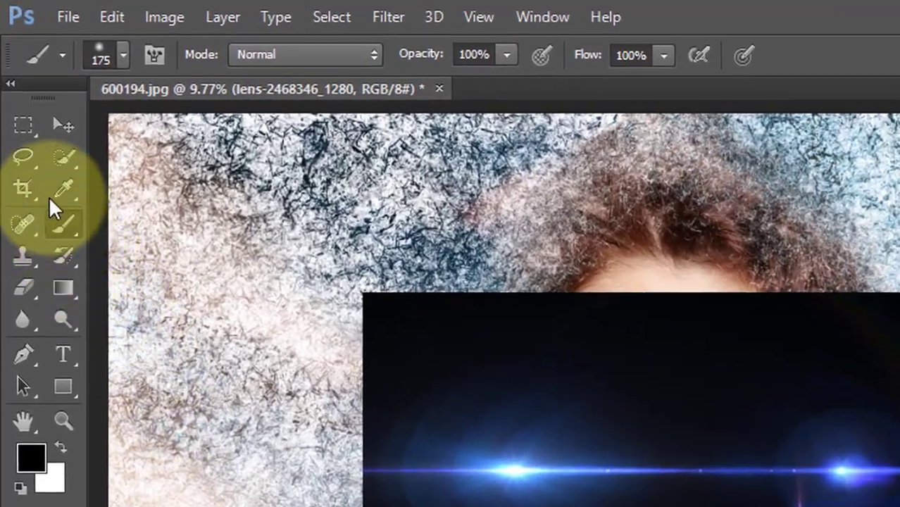
Step: Copy a rectangular strip around the brighter flare of the placed lens image onto a new layer
click(20, 109)
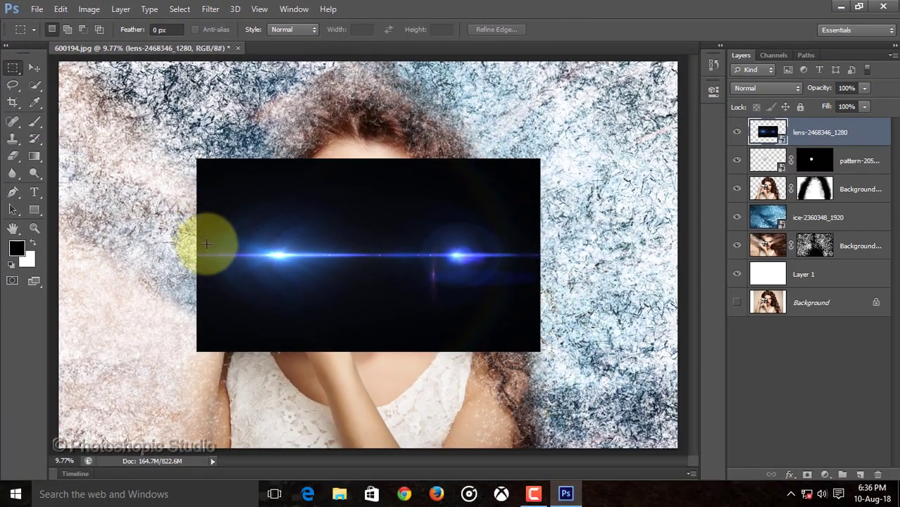
drag(202, 236, 360, 279)
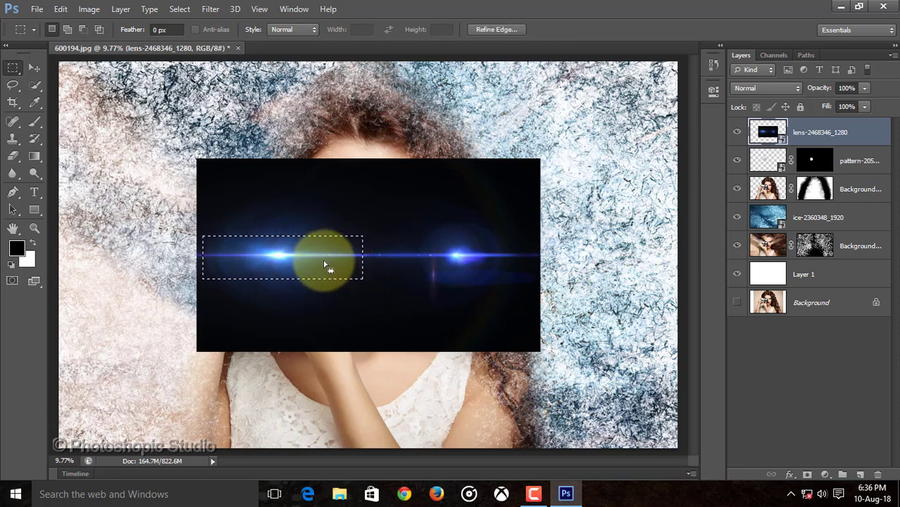
key(ctrl+j)
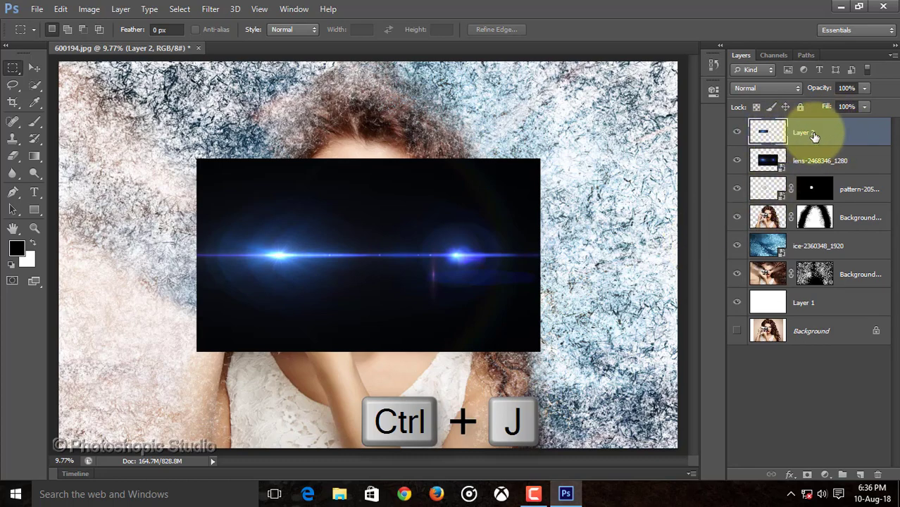
Step: Delete the original lens-2468346_1280 layer, keeping only the copied flare strip
click(806, 160)
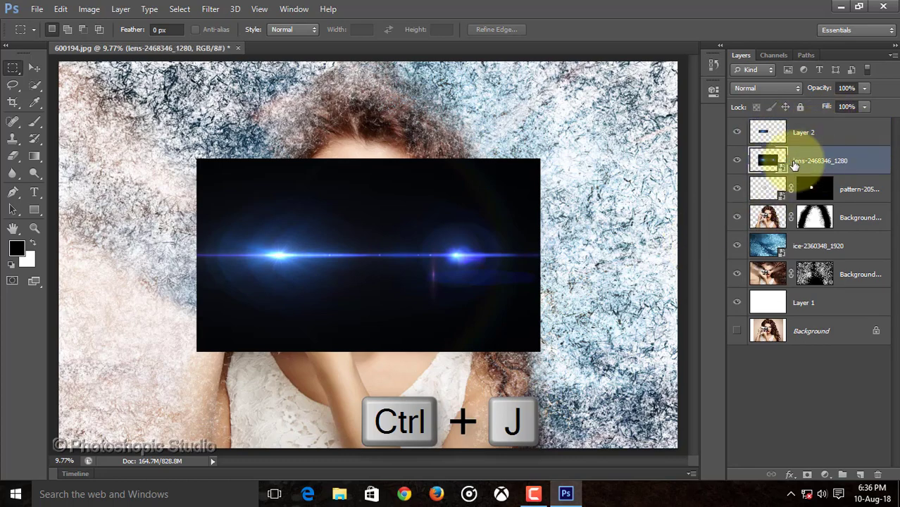
right_click(835, 164)
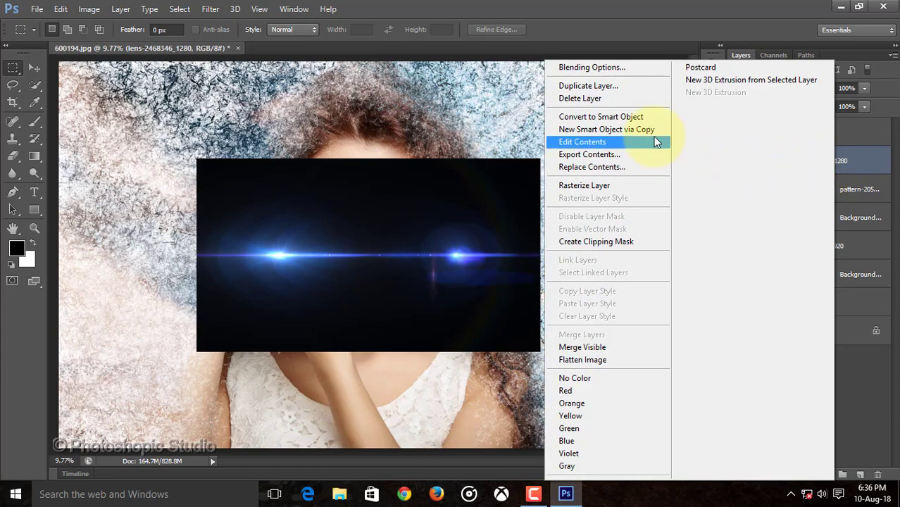
click(609, 98)
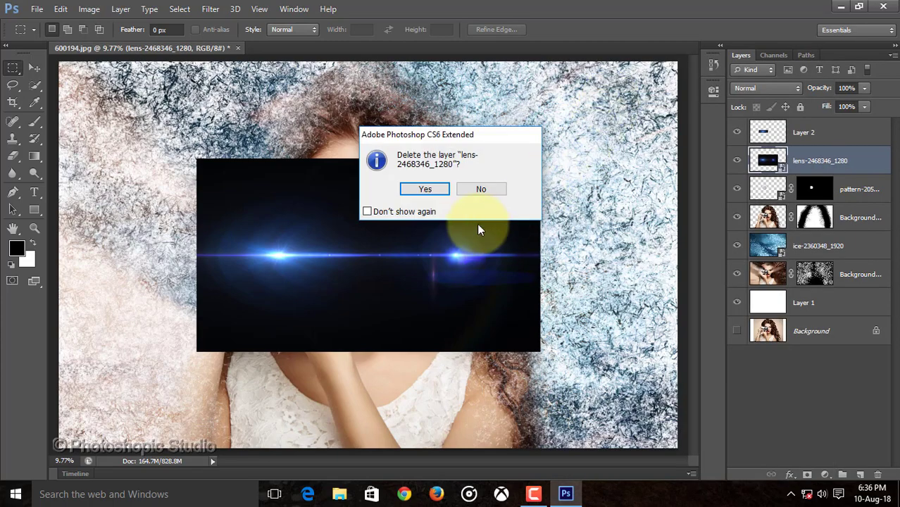
click(423, 190)
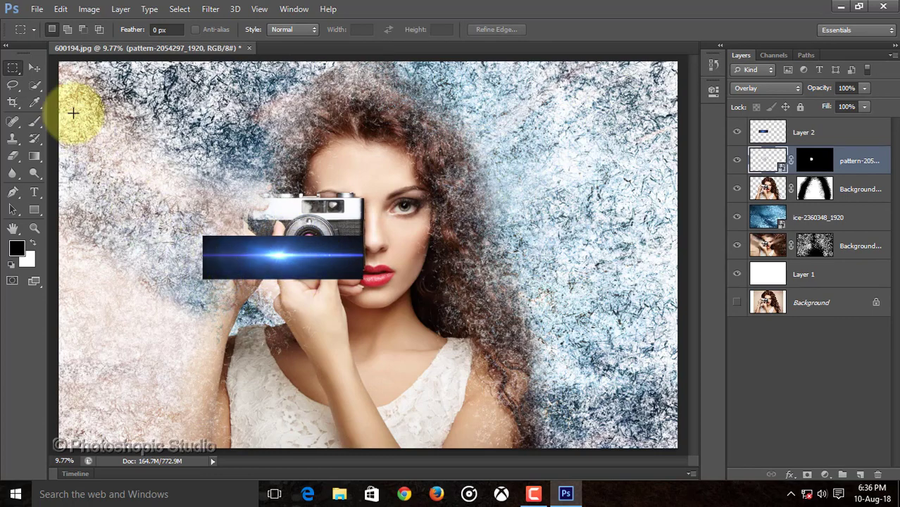
Step: Move the flare strip on Layer 2 up over the camera's viewfinder
click(33, 67)
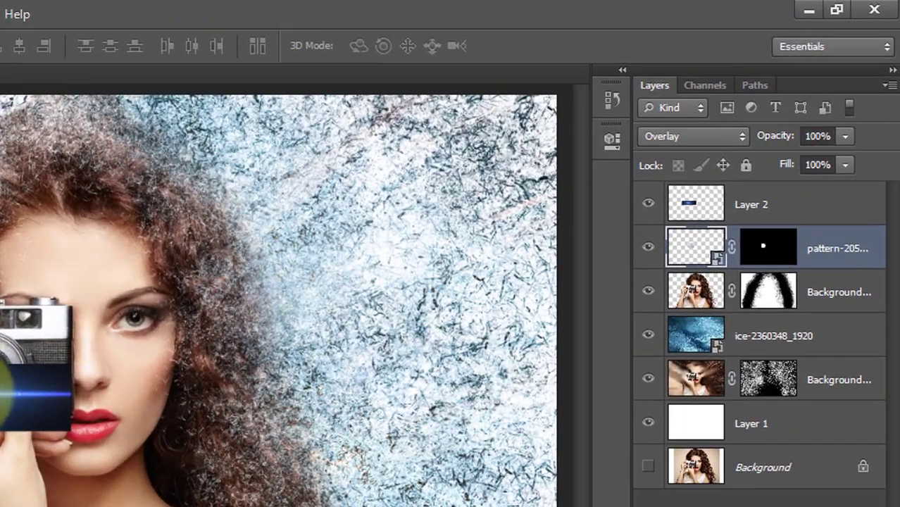
drag(266, 278, 282, 255)
drag(1, 306, 1, 333)
drag(2, 394, 1, 373)
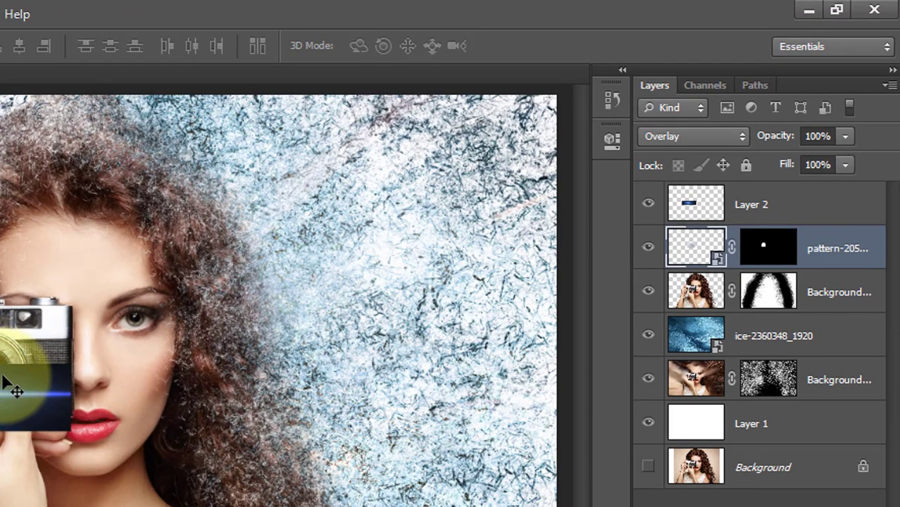
click(748, 205)
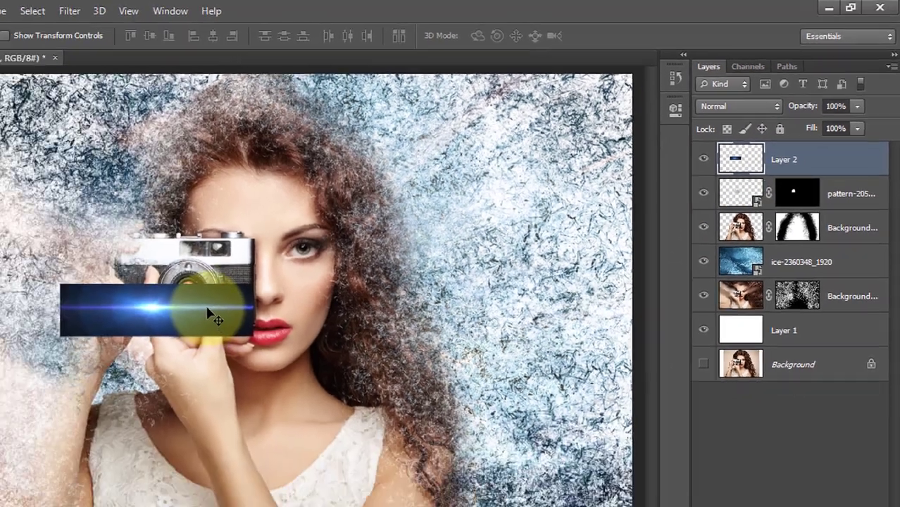
drag(11, 401, 53, 369)
drag(352, 239, 357, 213)
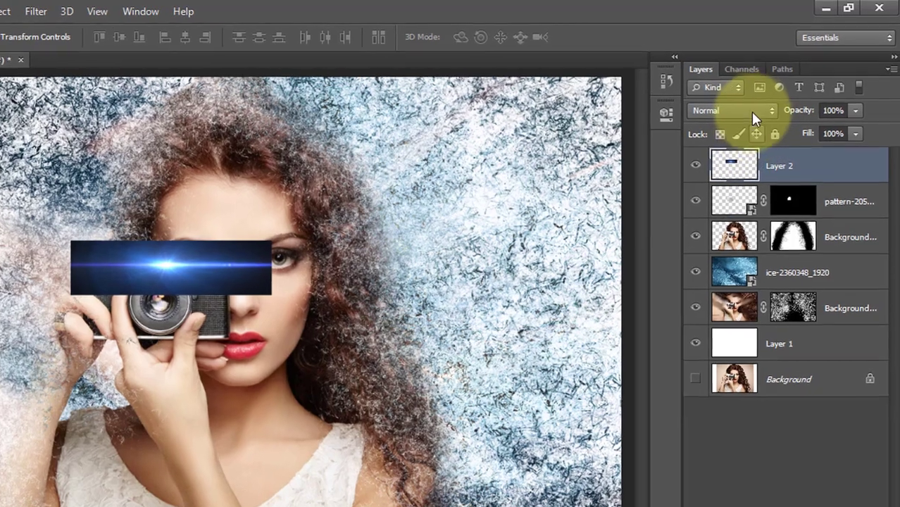
Step: Set Layer 2's blend mode to Screen and nudge the flare into place on the viewfinder
click(782, 88)
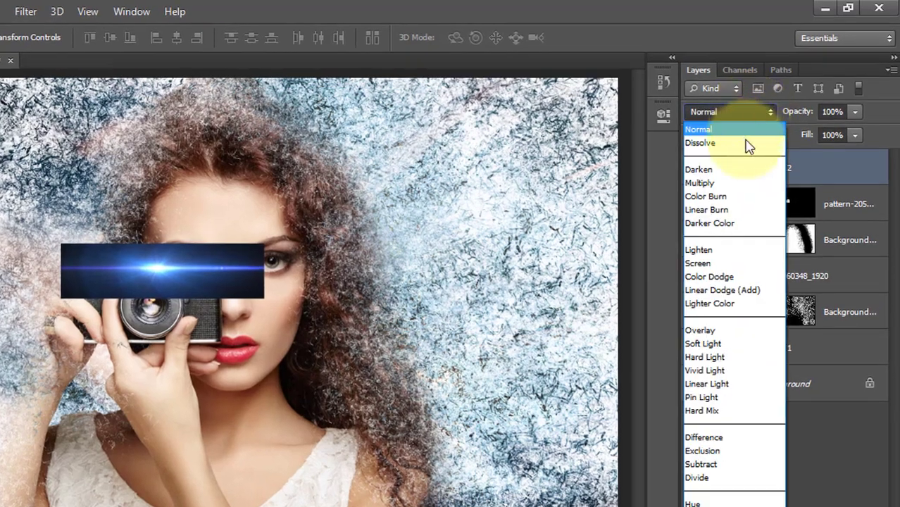
click(735, 262)
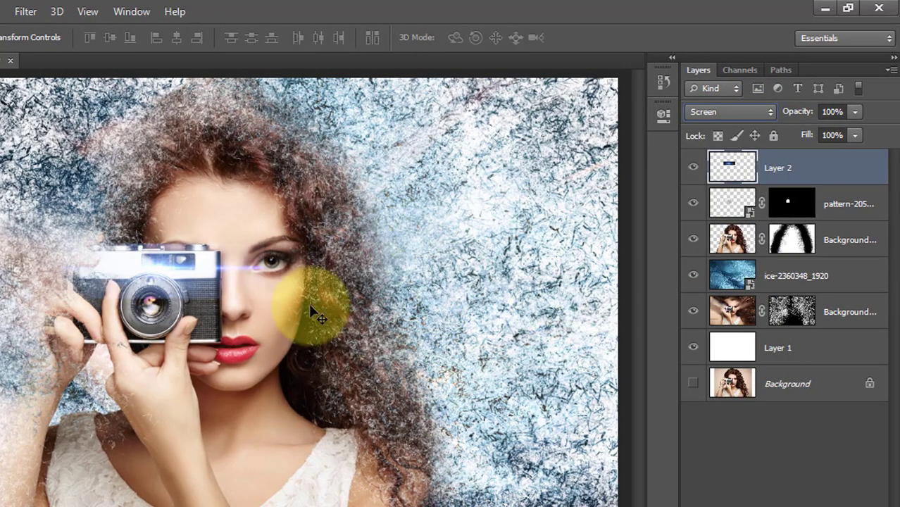
drag(152, 269, 155, 265)
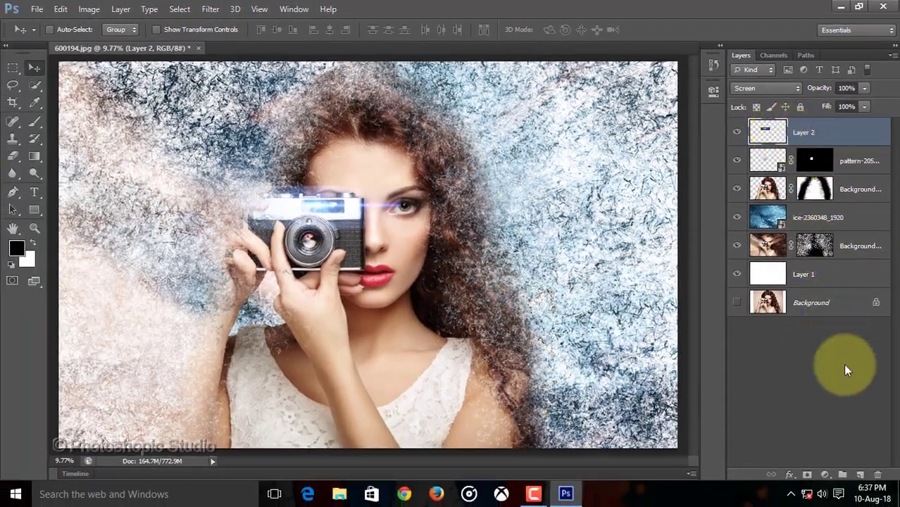
Step: Add a layer mask to the flare layer and invert it to black
click(807, 474)
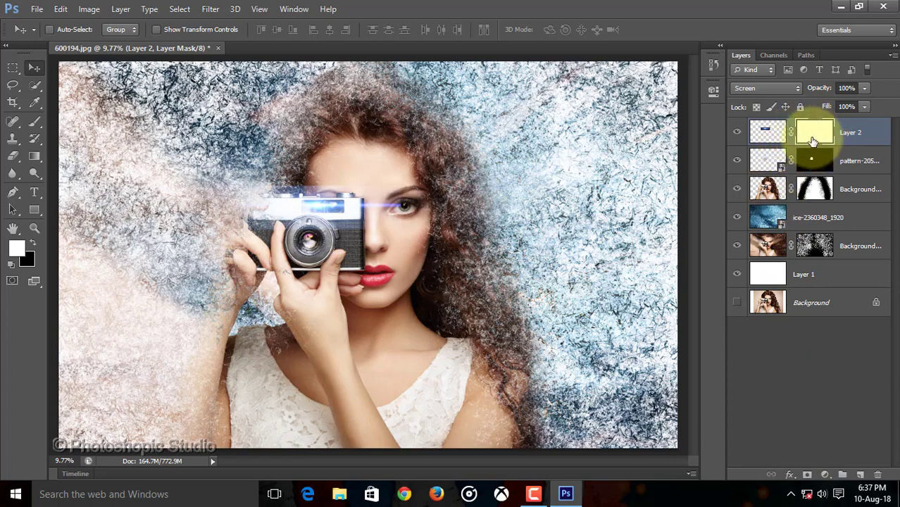
key(ctrl+i)
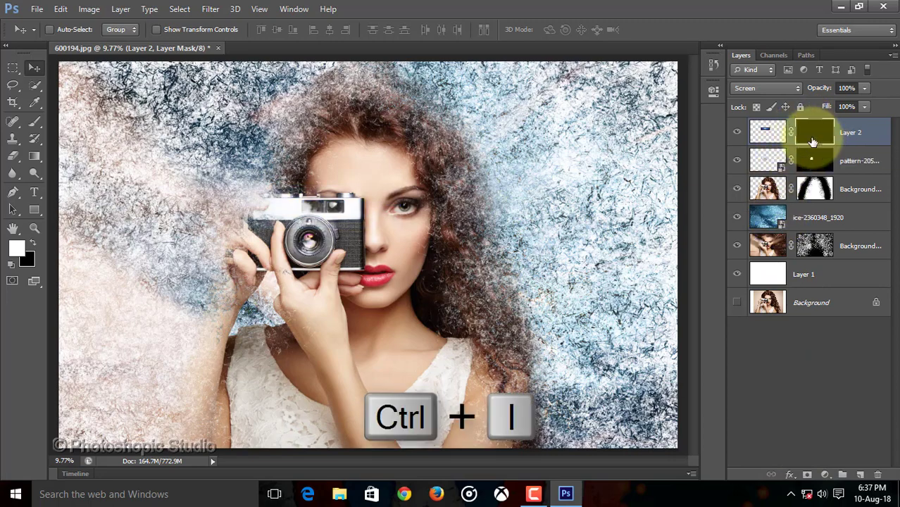
Step: Paint white on Layer 2's mask with a soft round 175 px brush to reveal the flare across the camera's viewfinder and toward the eye
key(ctrl+plus)
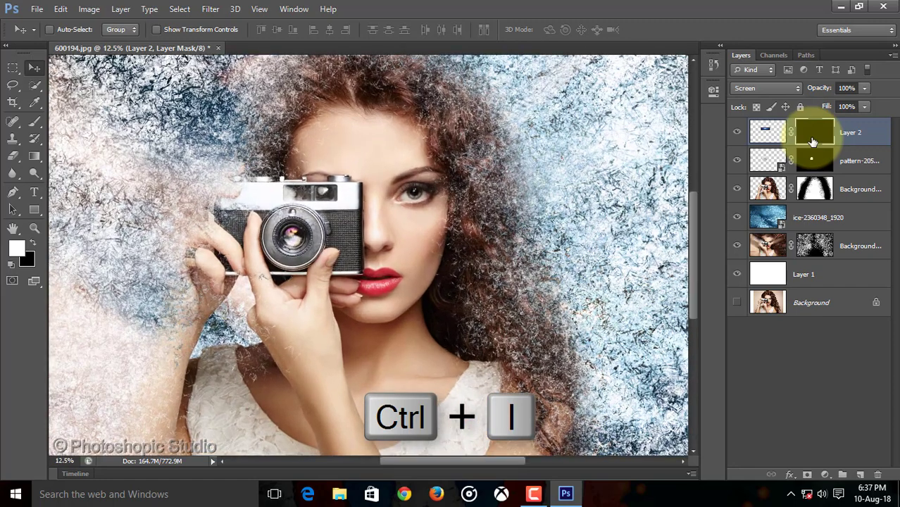
key(ctrl+plus)
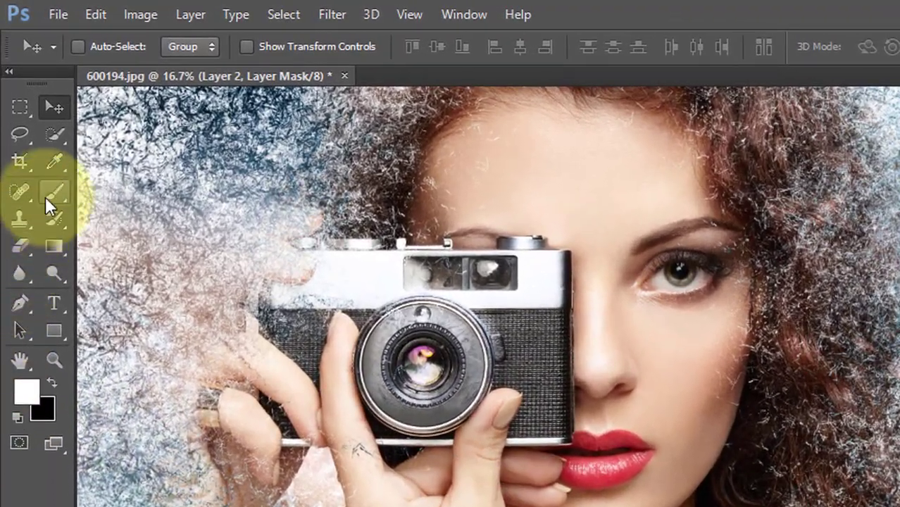
click(52, 187)
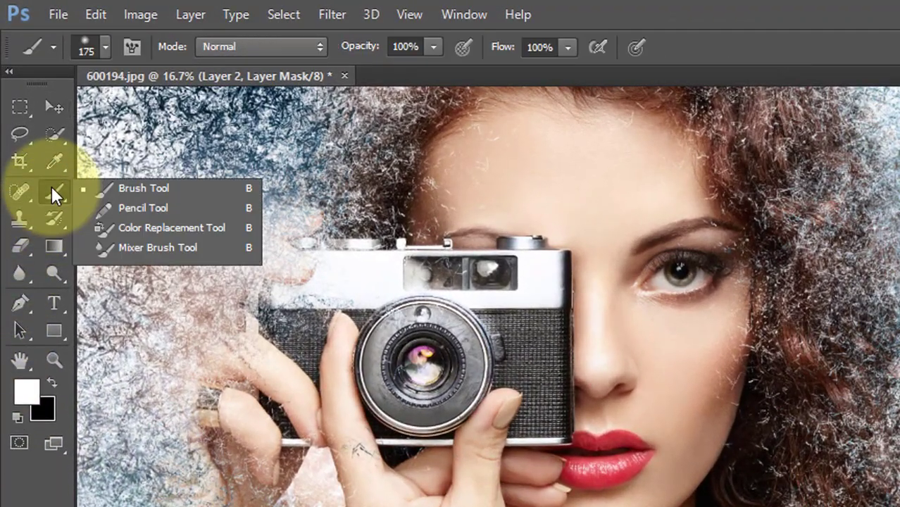
click(129, 189)
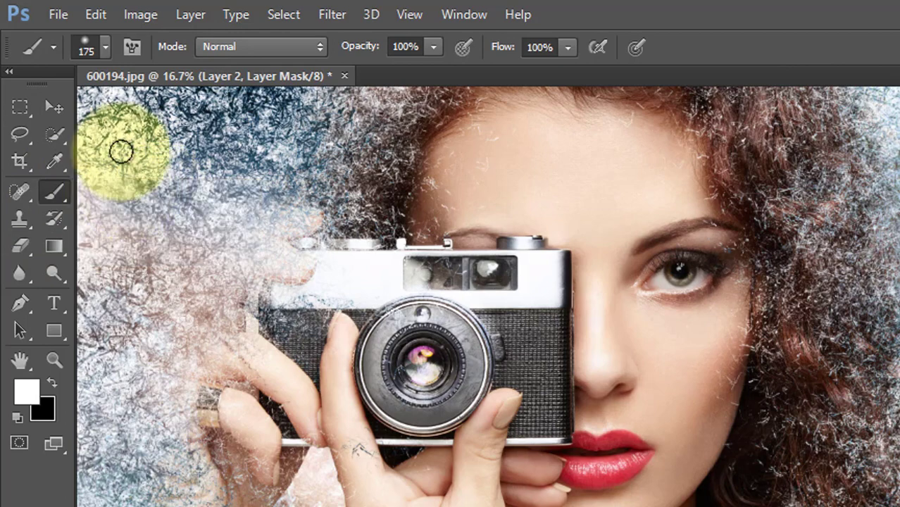
click(103, 46)
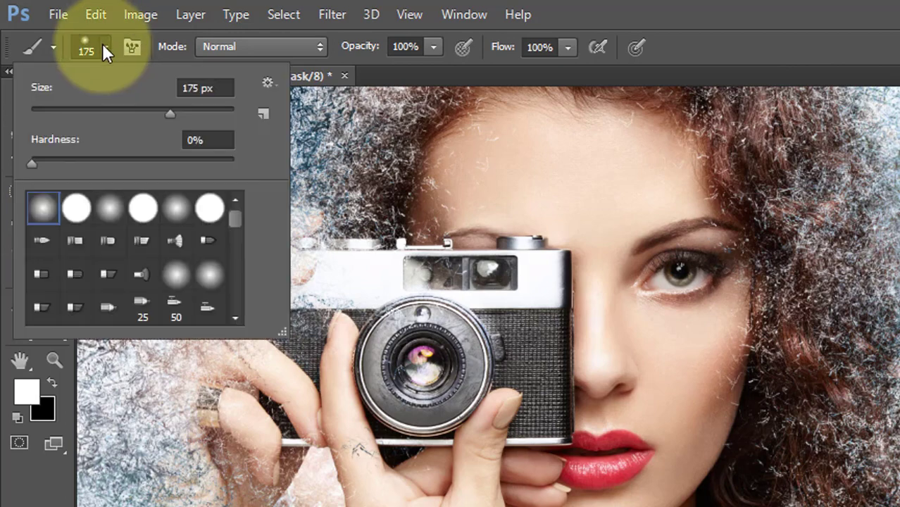
double_click(47, 211)
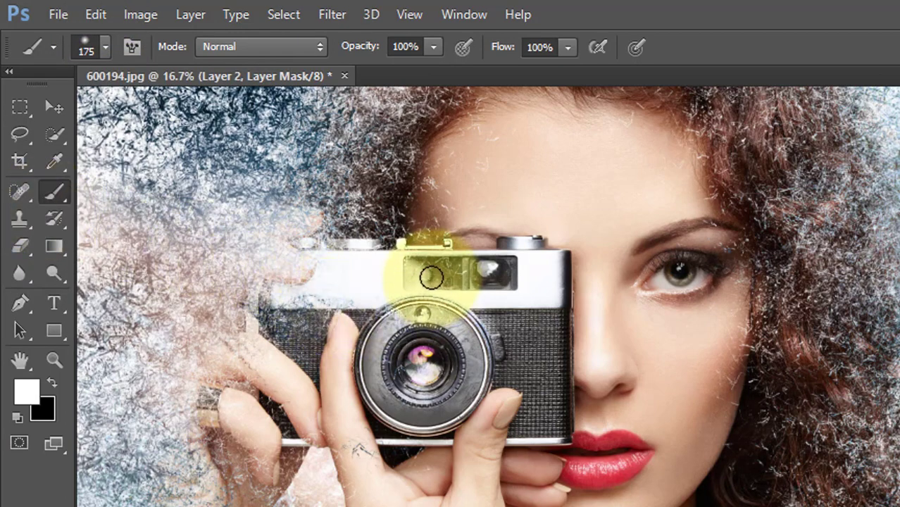
mouse_move(421, 275)
mouse_down()
mouse_move(442, 281)
mouse_move(420, 278)
mouse_move(509, 274)
mouse_move(351, 272)
mouse_move(450, 275)
mouse_move(389, 280)
mouse_move(452, 273)
mouse_move(419, 289)
mouse_move(484, 282)
mouse_move(451, 290)
mouse_move(519, 269)
mouse_move(482, 292)
mouse_move(529, 272)
mouse_move(536, 286)
mouse_move(517, 274)
mouse_move(586, 275)
mouse_move(567, 296)
mouse_move(624, 274)
mouse_move(639, 285)
mouse_move(464, 276)
mouse_move(537, 272)
mouse_move(540, 285)
mouse_move(511, 275)
mouse_move(514, 281)
mouse_move(373, 280)
mouse_up()
mouse_move(354, 262)
mouse_down()
mouse_move(251, 268)
mouse_move(259, 288)
mouse_move(430, 269)
mouse_move(437, 310)
mouse_move(516, 366)
mouse_move(447, 348)
mouse_up()
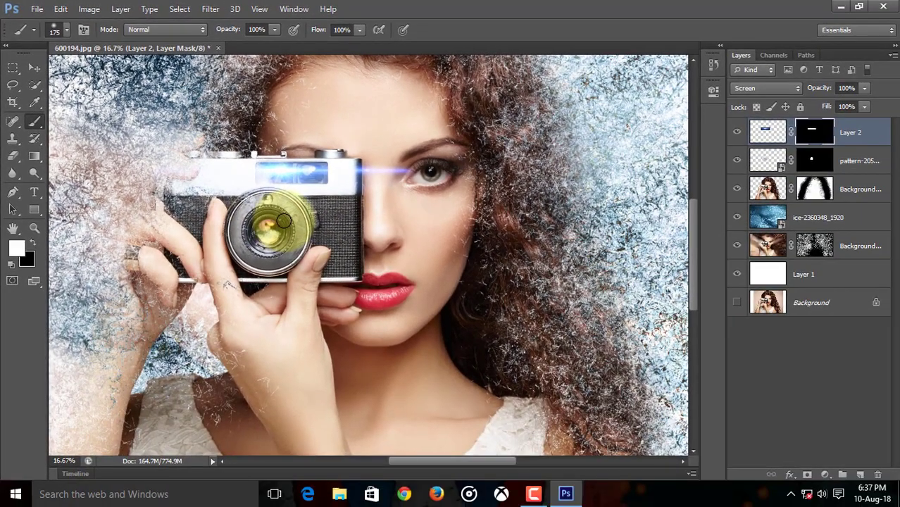
key(ctrl+0)
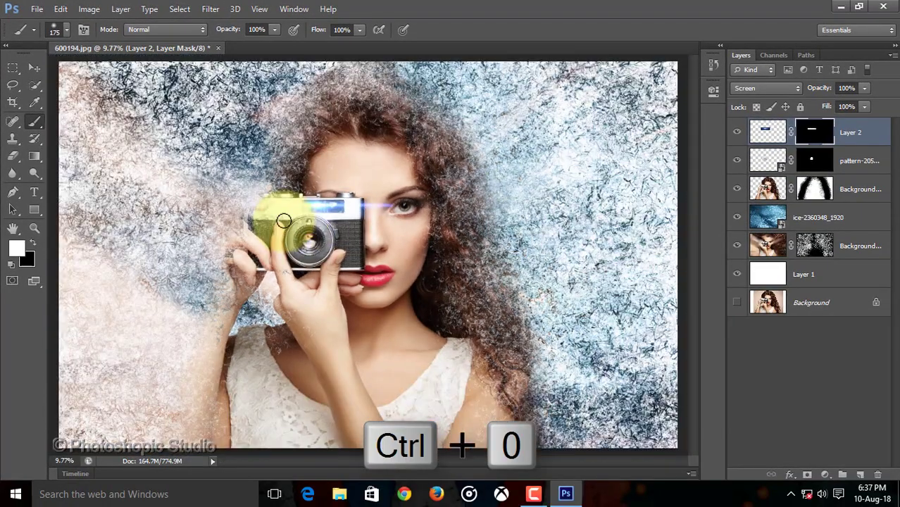
mouse_move(284, 220)
mouse_down()
mouse_move(343, 303)
mouse_move(309, 202)
mouse_move(250, 218)
mouse_move(348, 234)
mouse_move(279, 183)
mouse_up()
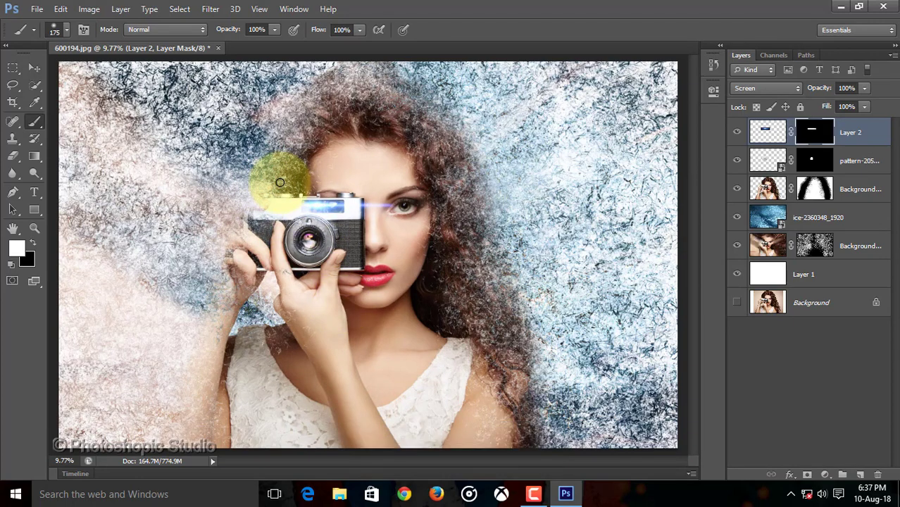